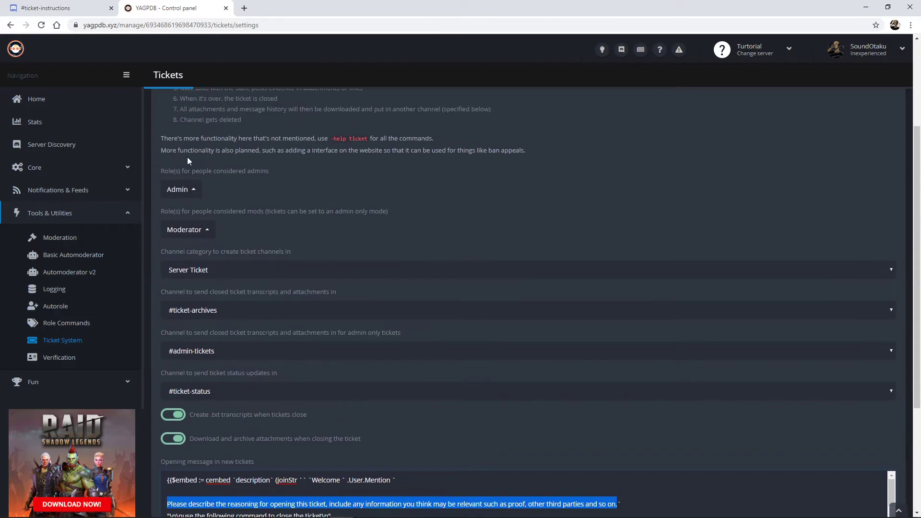
Step: In the Moderation settings, set the modlog channel to #yagpdb-log and the mod/admin reports channel to #incident-reports
{"action": "scroll", "coordinate": [230, 154], "scroll_direction": "down", "scroll_amount": 2}
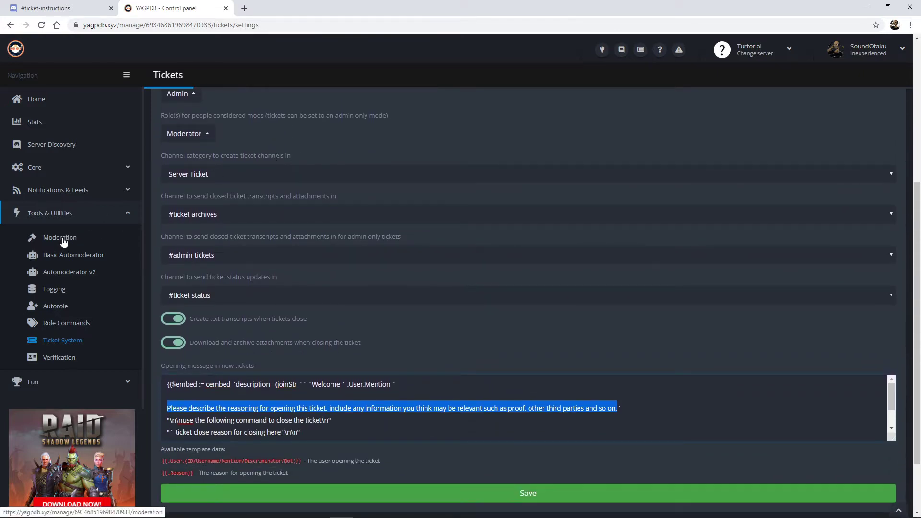
{"action": "left_click", "coordinate": [64, 242]}
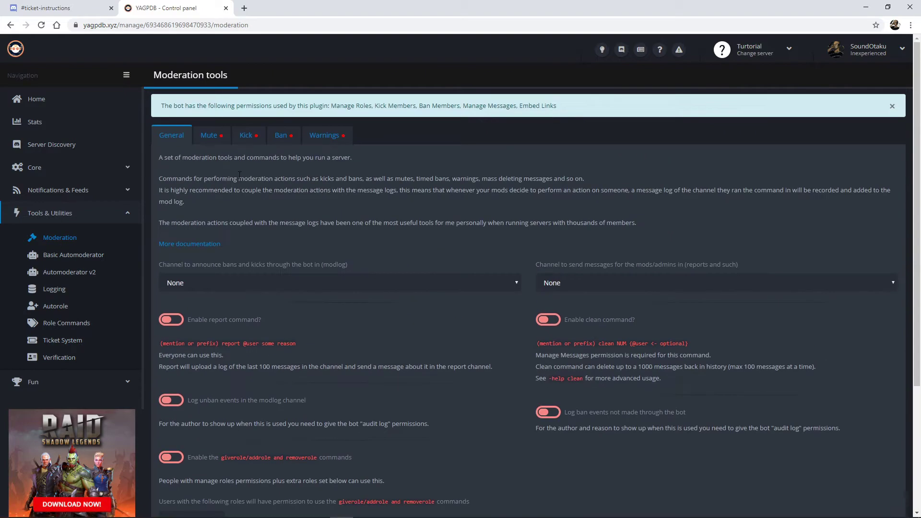
{"action": "scroll", "coordinate": [240, 175], "scroll_direction": "down", "scroll_amount": 2}
{"action": "scroll", "coordinate": [241, 170], "scroll_direction": "up", "scroll_amount": 2}
{"action": "left_click", "coordinate": [511, 283]}
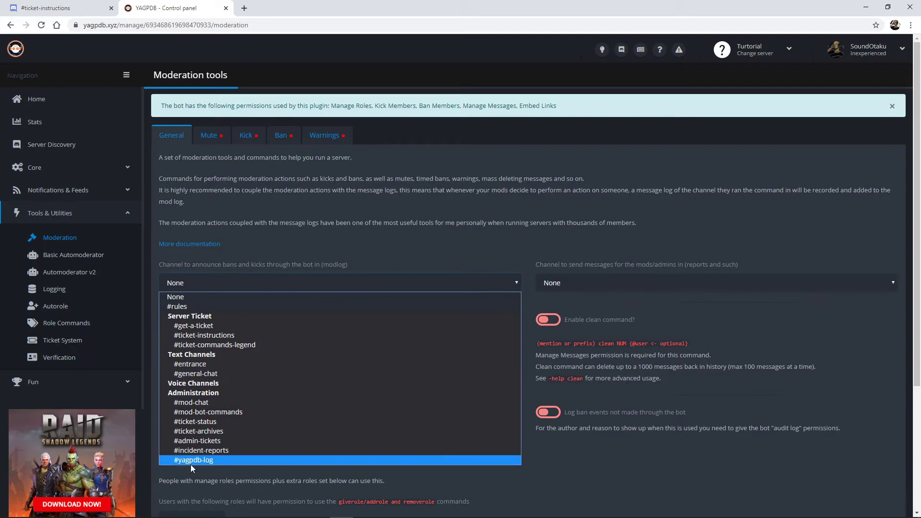
{"action": "left_click", "coordinate": [221, 459]}
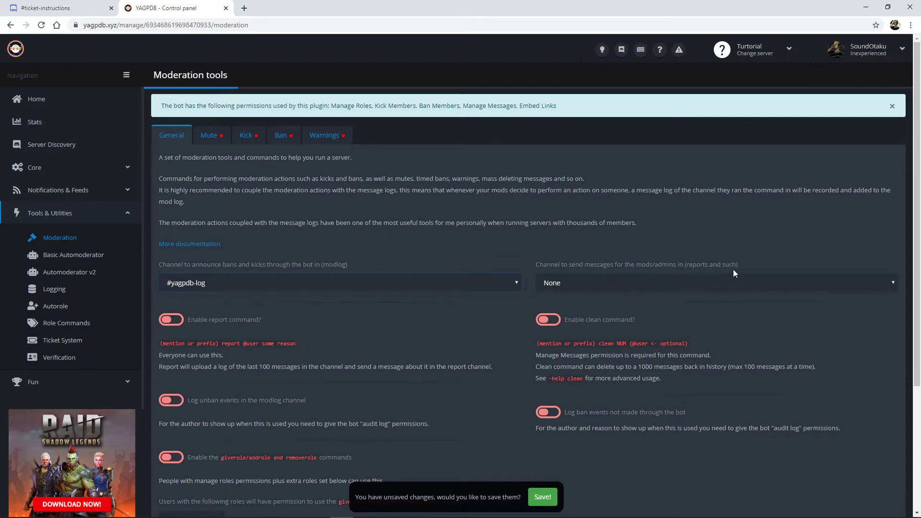
{"action": "left_click", "coordinate": [784, 280]}
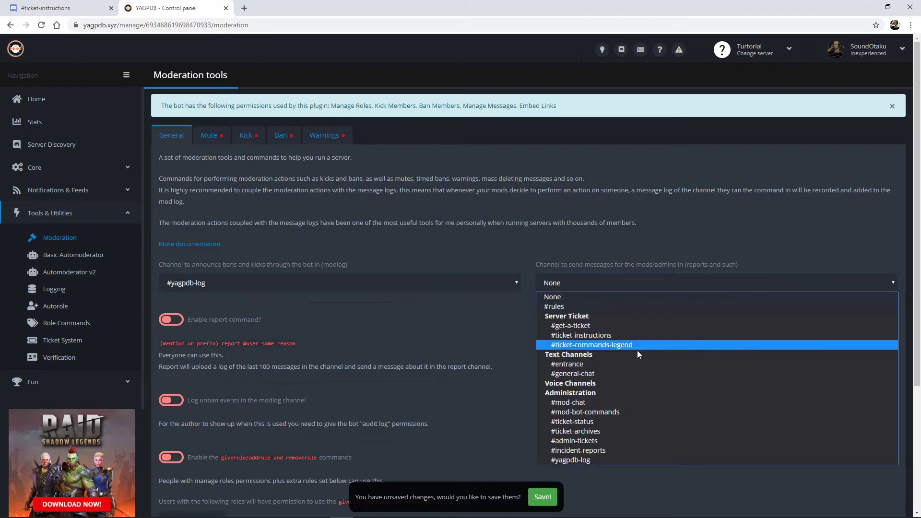
{"action": "left_click", "coordinate": [598, 451]}
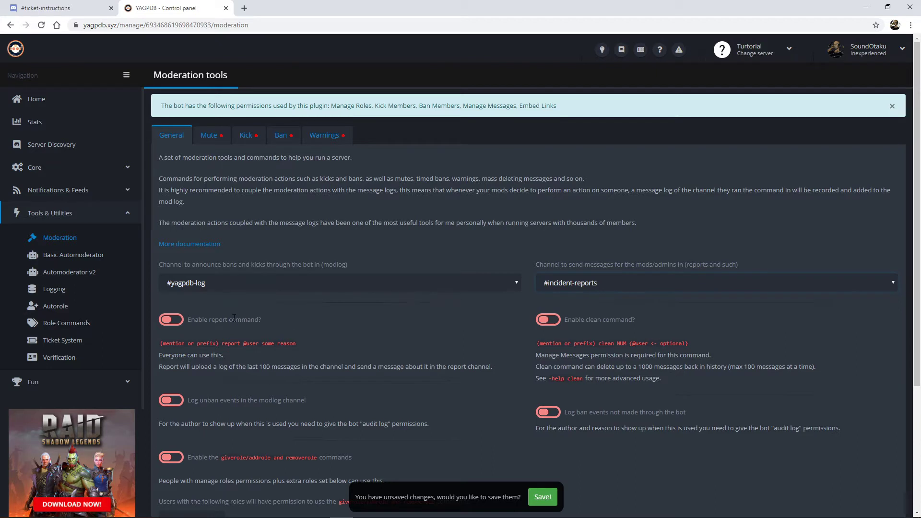
Step: Enable the report command, logging of unban events and logging of bans not made through the bot, and save the general moderation settings
{"action": "scroll", "coordinate": [215, 305], "scroll_direction": "down", "scroll_amount": 2}
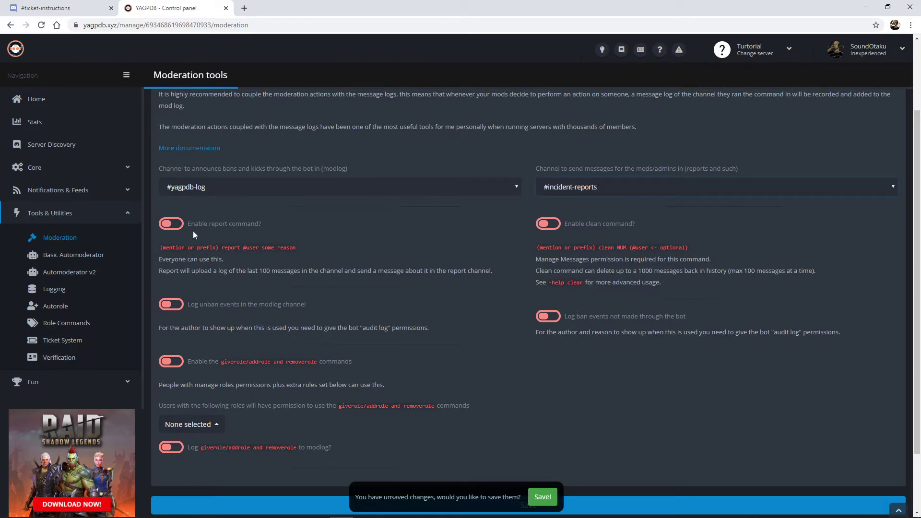
{"action": "left_click", "coordinate": [171, 225]}
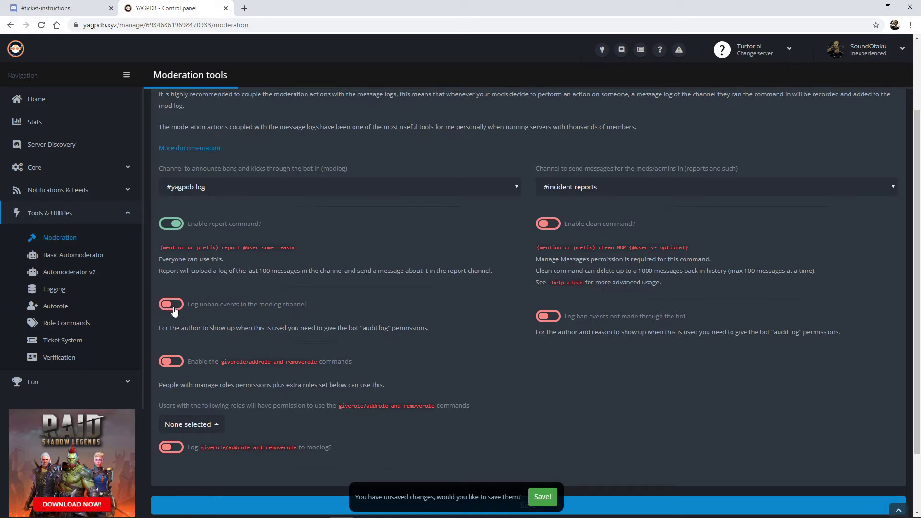
{"action": "left_click", "coordinate": [174, 309]}
{"action": "left_click", "coordinate": [552, 321]}
{"action": "left_click", "coordinate": [550, 497]}
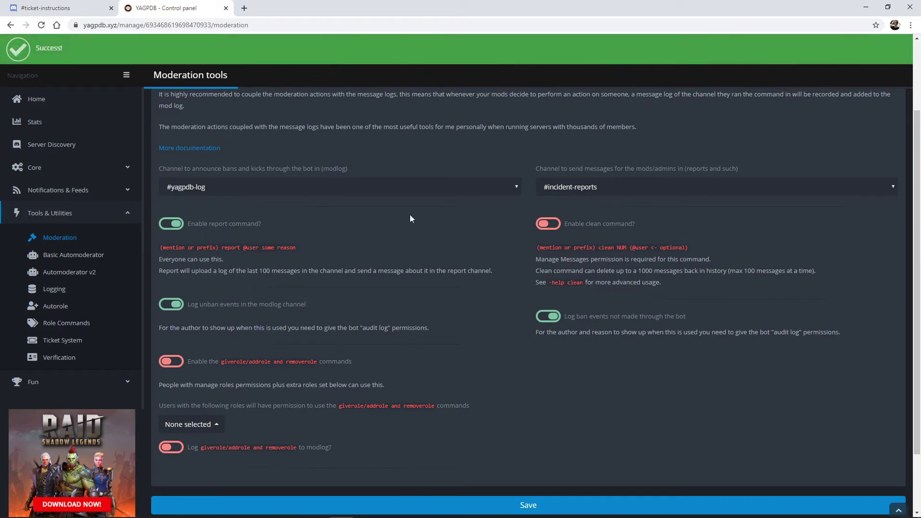
Step: Check the Administration channels in the Discord server and return to the YAGPDB moderation settings
{"action": "left_click", "coordinate": [76, 7]}
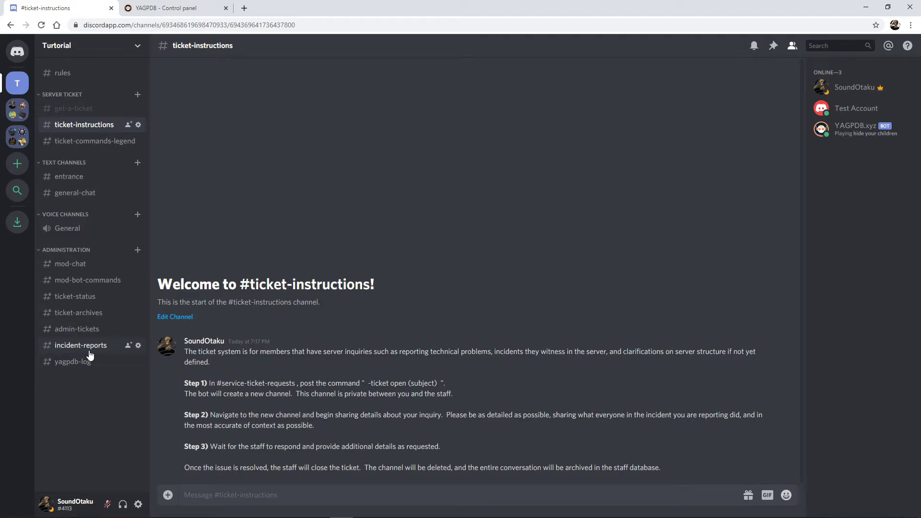
{"action": "key", "text": "ctrl+Tab"}
{"action": "scroll", "coordinate": [432, 259], "scroll_direction": "up", "scroll_amount": 2}
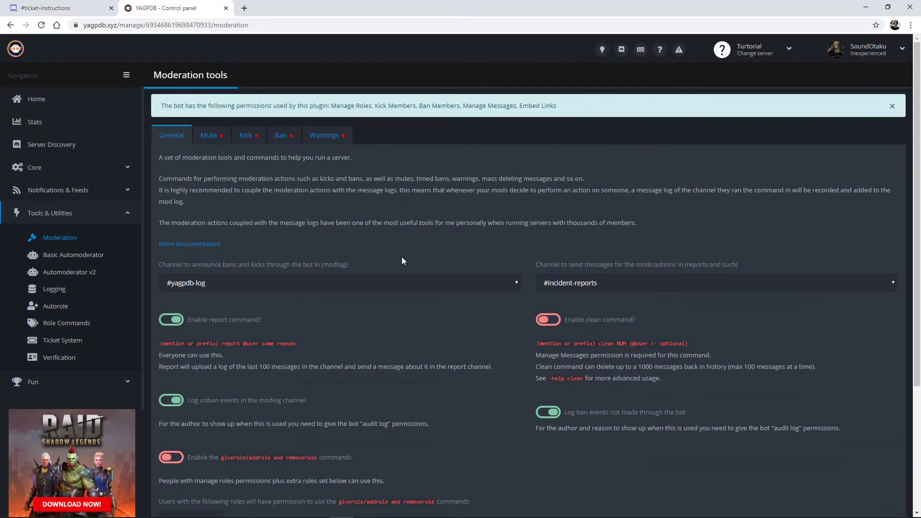
Step: Enable Mute/Unmute, set the mute role to SUSPENSION and disallow adding reactions when muted
{"action": "left_click", "coordinate": [213, 138]}
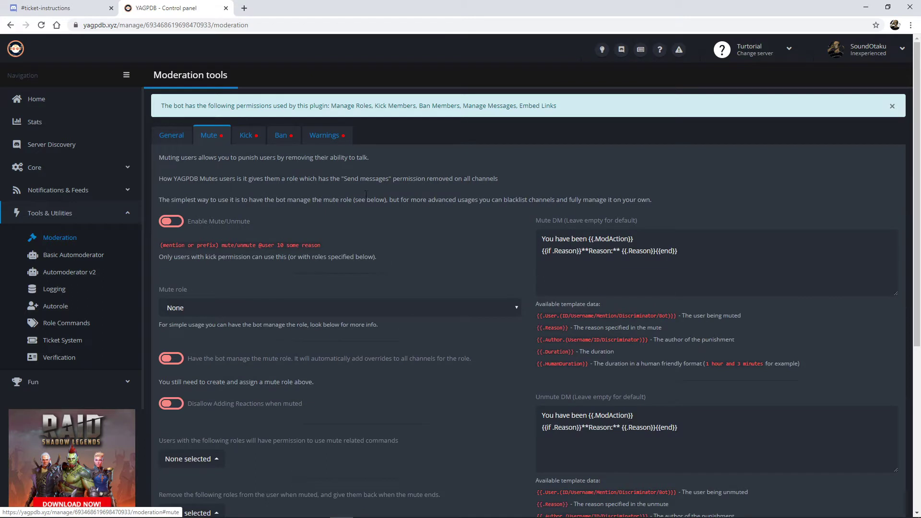
{"action": "left_click", "coordinate": [180, 226]}
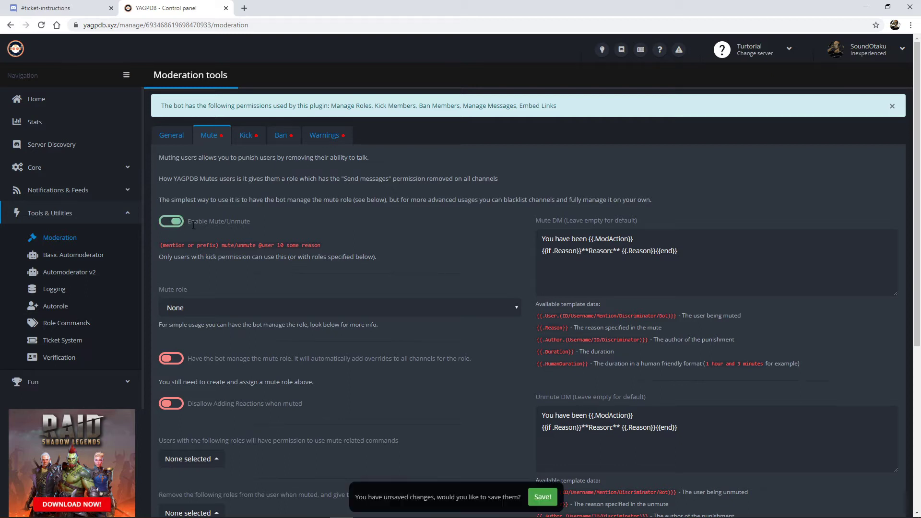
{"action": "scroll", "coordinate": [233, 240], "scroll_direction": "down", "scroll_amount": 2}
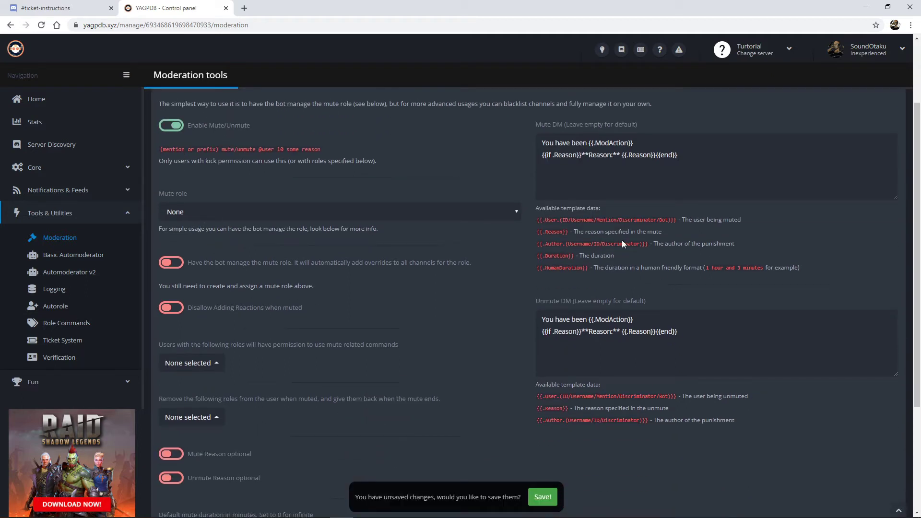
{"action": "left_click", "coordinate": [499, 206]}
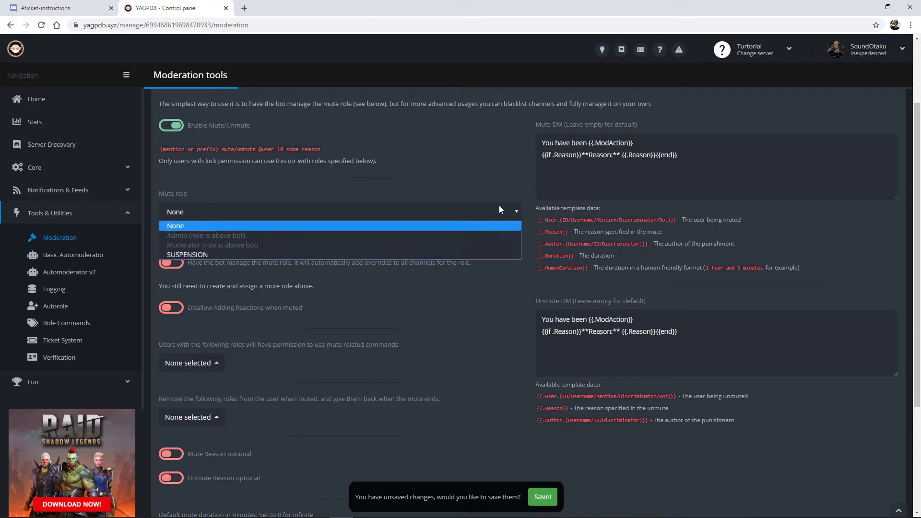
{"action": "left_click", "coordinate": [211, 257]}
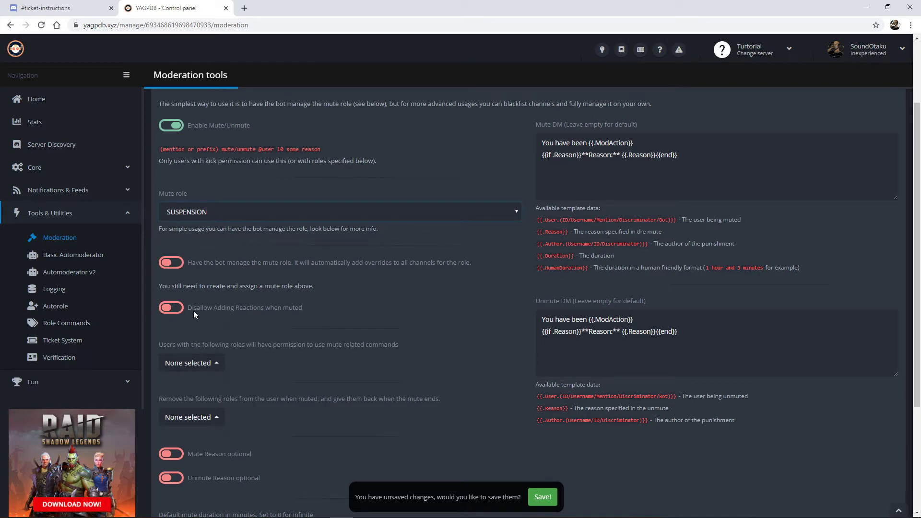
{"action": "left_click", "coordinate": [291, 312]}
Step: Give the Admin and Moderator roles permission to use the mute related commands
{"action": "scroll", "coordinate": [226, 337], "scroll_direction": "down", "scroll_amount": 1}
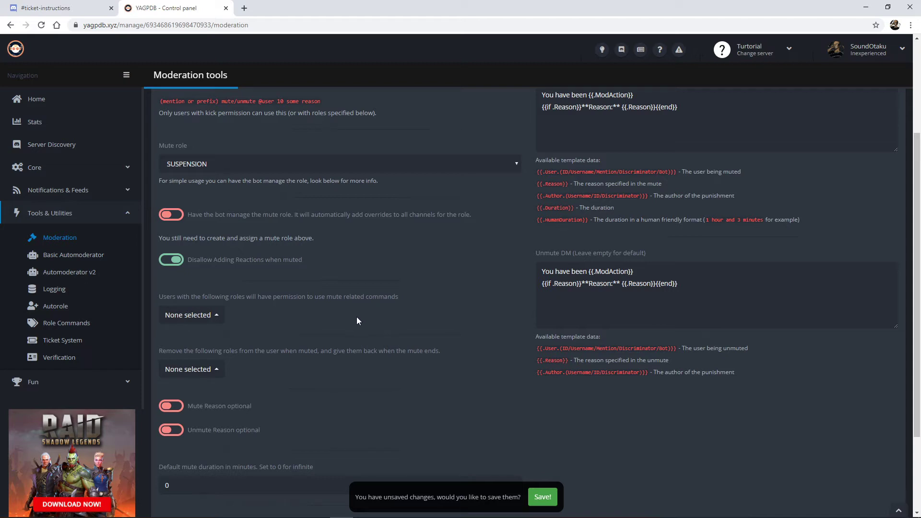
{"action": "left_click", "coordinate": [209, 315]}
{"action": "left_click", "coordinate": [171, 310]}
{"action": "left_click", "coordinate": [169, 327]}
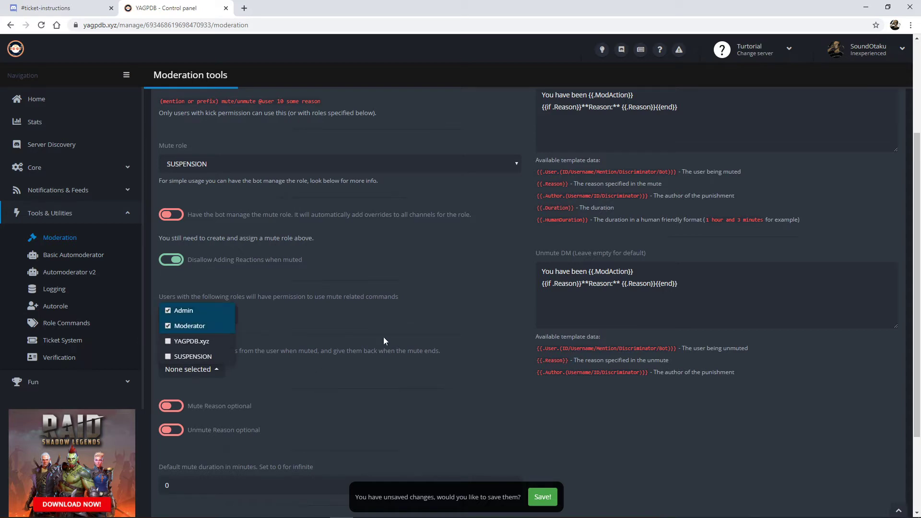
{"action": "left_click", "coordinate": [404, 318]}
{"action": "scroll", "coordinate": [390, 325], "scroll_direction": "down", "scroll_amount": 1}
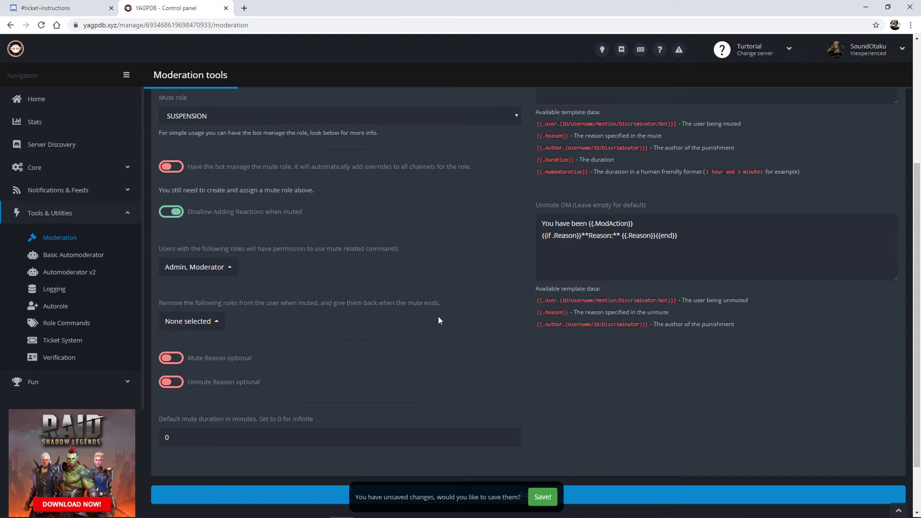
Step: Check which roles can be removed from muted users, review the mute options and save the mute settings
{"action": "left_click", "coordinate": [214, 326]}
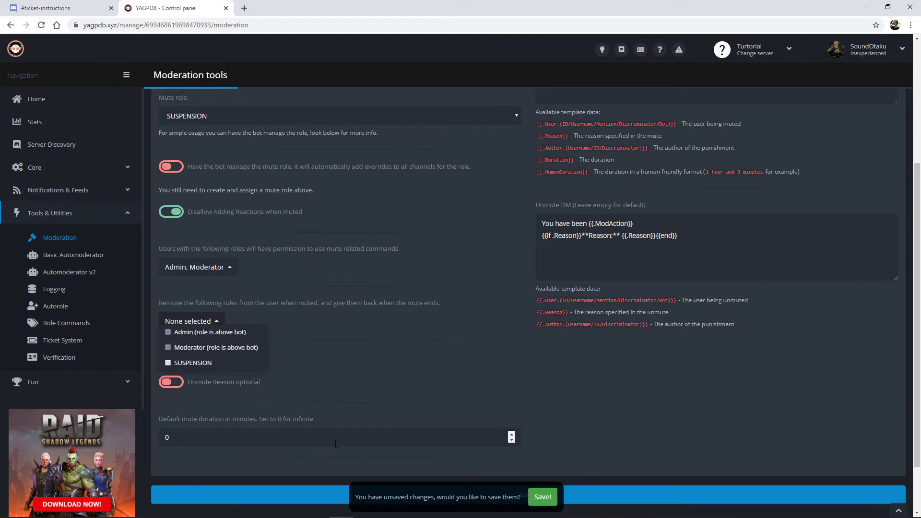
{"action": "left_click", "coordinate": [356, 374]}
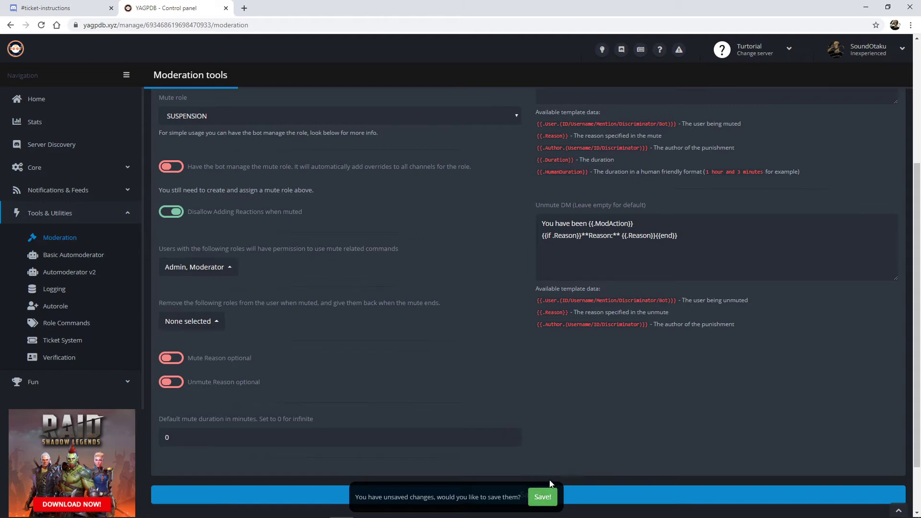
{"action": "scroll", "coordinate": [536, 457], "scroll_direction": "up", "scroll_amount": 4}
{"action": "scroll", "coordinate": [534, 459], "scroll_direction": "down", "scroll_amount": 3}
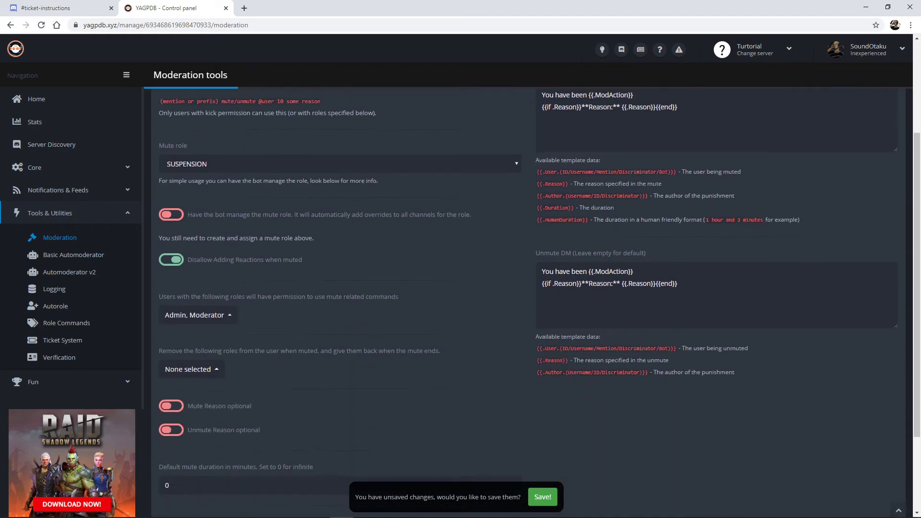
{"action": "left_click", "coordinate": [543, 497]}
Step: Enable the Kick command with deletion of the user's last 100 messages on kick, and save the kick settings
{"action": "scroll", "coordinate": [369, 377], "scroll_direction": "up", "scroll_amount": 3}
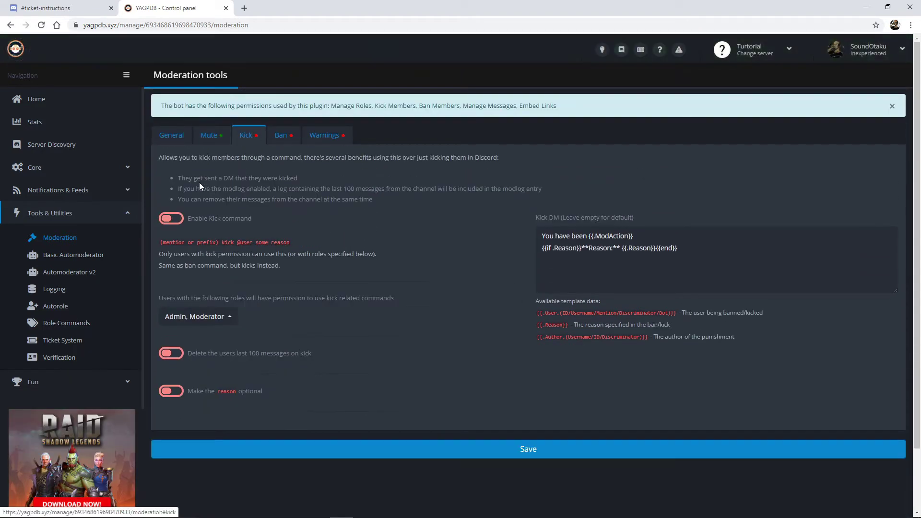
{"action": "left_click", "coordinate": [174, 219]}
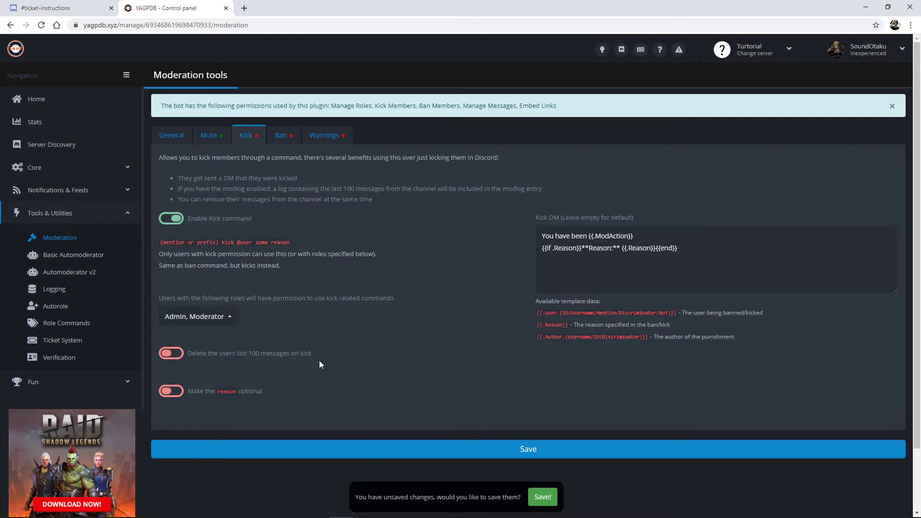
{"action": "left_click", "coordinate": [172, 354]}
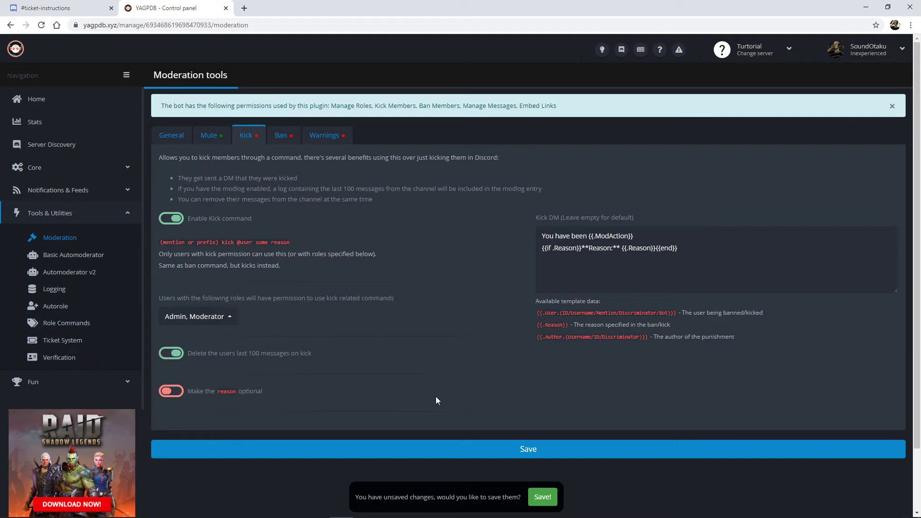
{"action": "left_click", "coordinate": [544, 498]}
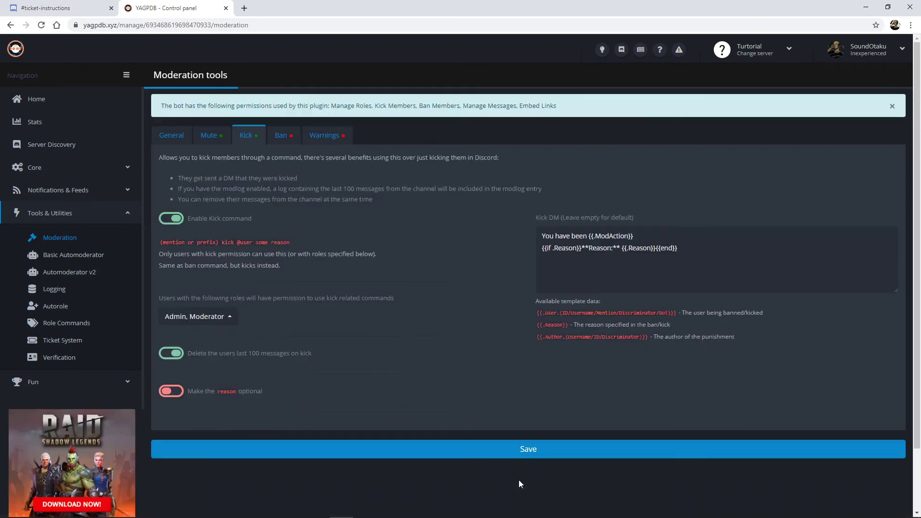
Step: Enable the Ban command in the ban settings and save the change
{"action": "left_click", "coordinate": [290, 138]}
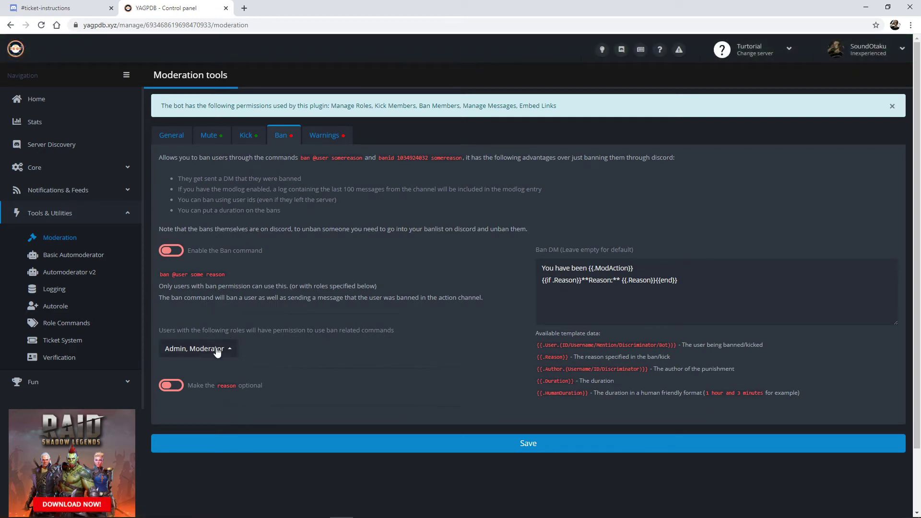
{"action": "left_click", "coordinate": [169, 251]}
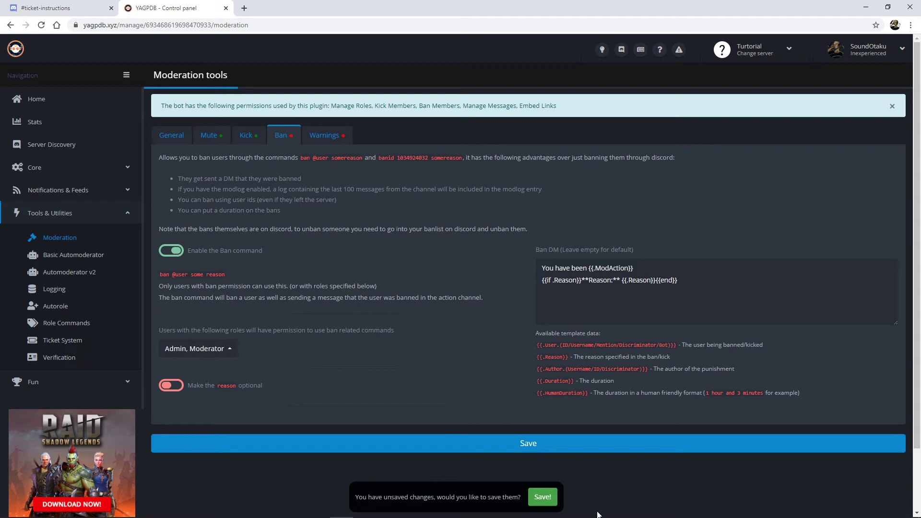
{"action": "left_click", "coordinate": [543, 497]}
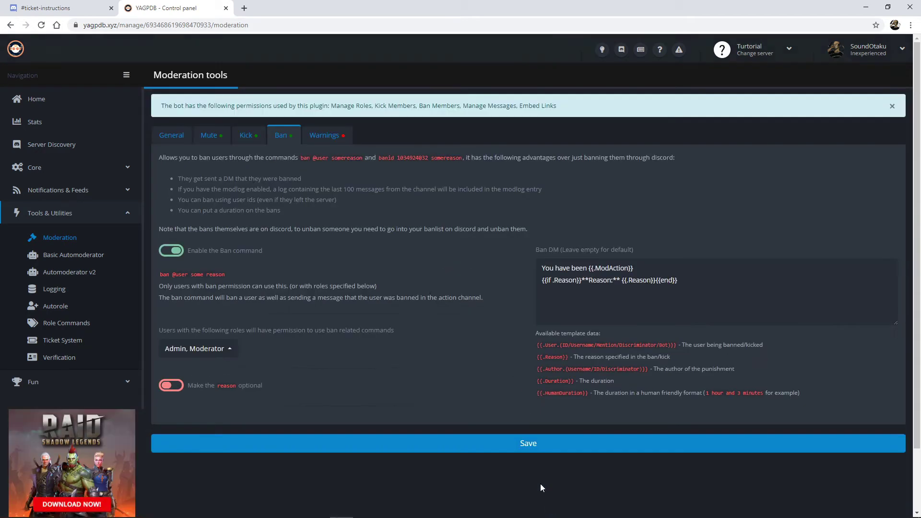
Step: Enable the warning commands in the Warnings settings
{"action": "left_click", "coordinate": [317, 137]}
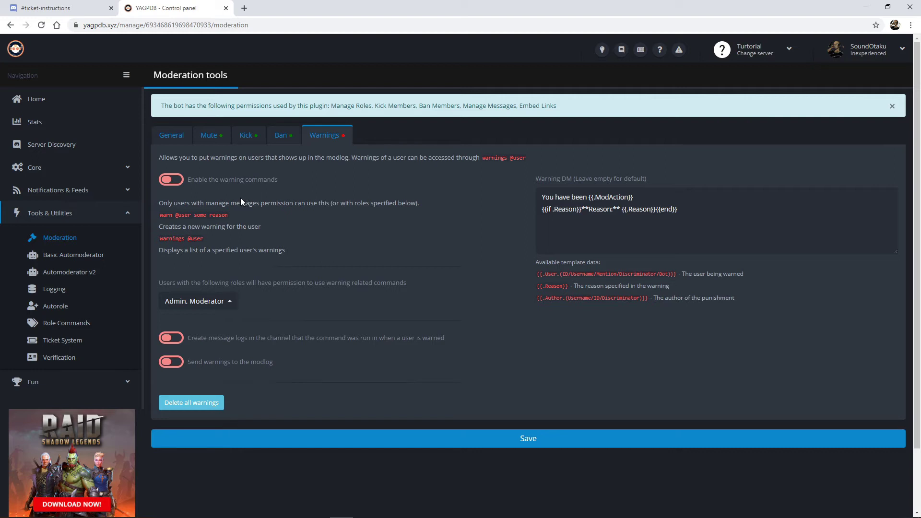
{"action": "left_click", "coordinate": [178, 181]}
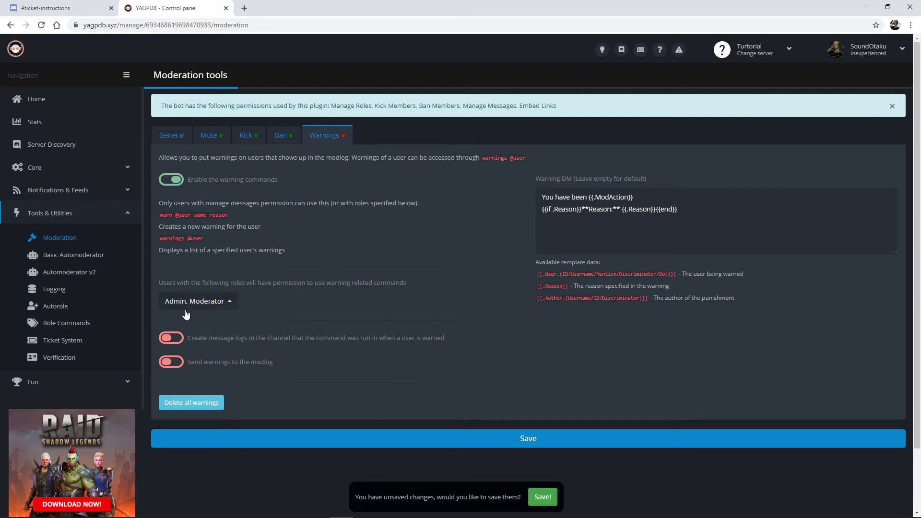
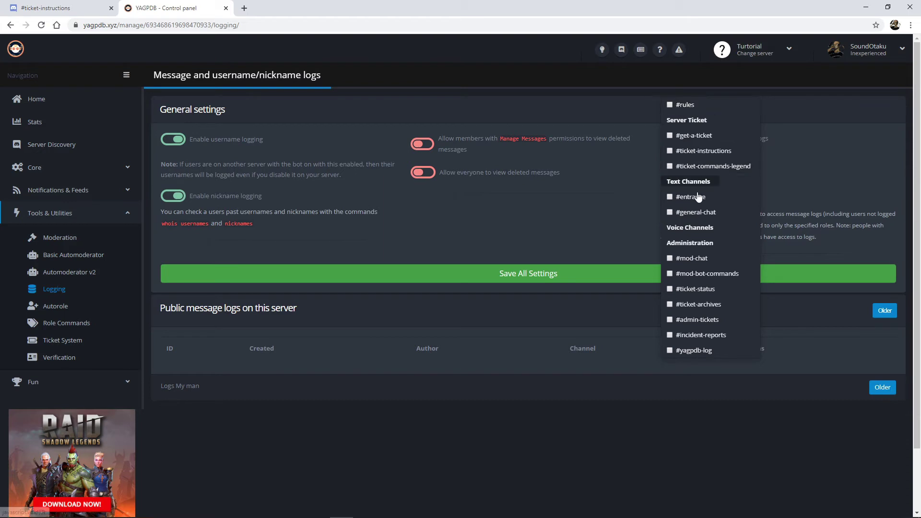
{"action": "left_click", "coordinate": [684, 197]}
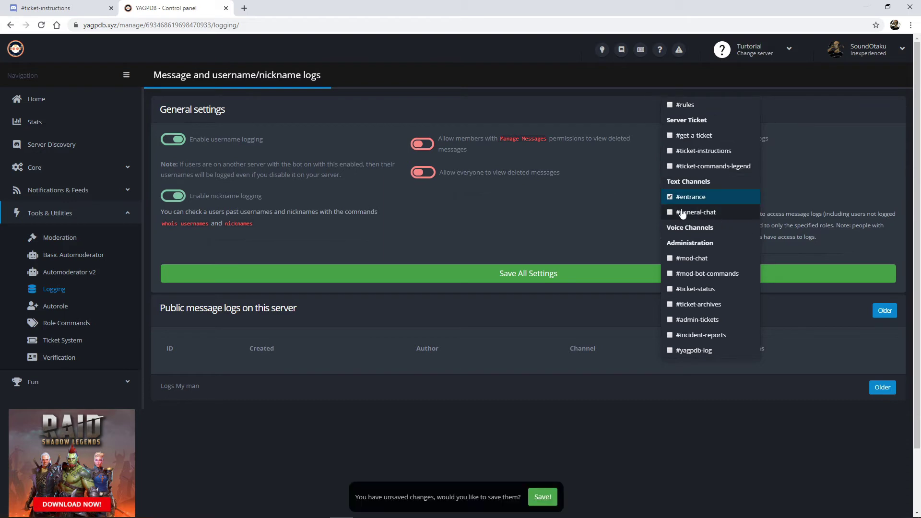
{"action": "left_click", "coordinate": [668, 198]}
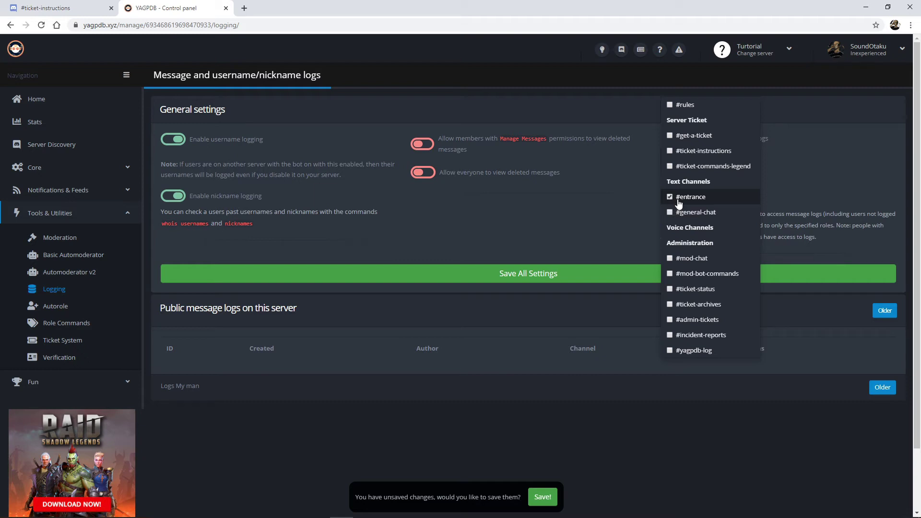
{"action": "left_click", "coordinate": [669, 198]}
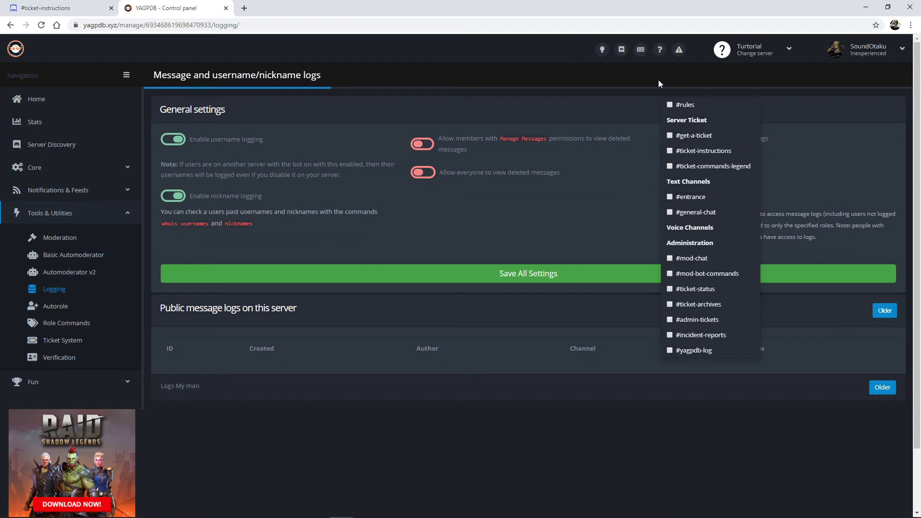
Step: Blacklist the #yagpdb-log channel from message logs in the logging settings
{"action": "left_click", "coordinate": [671, 105]}
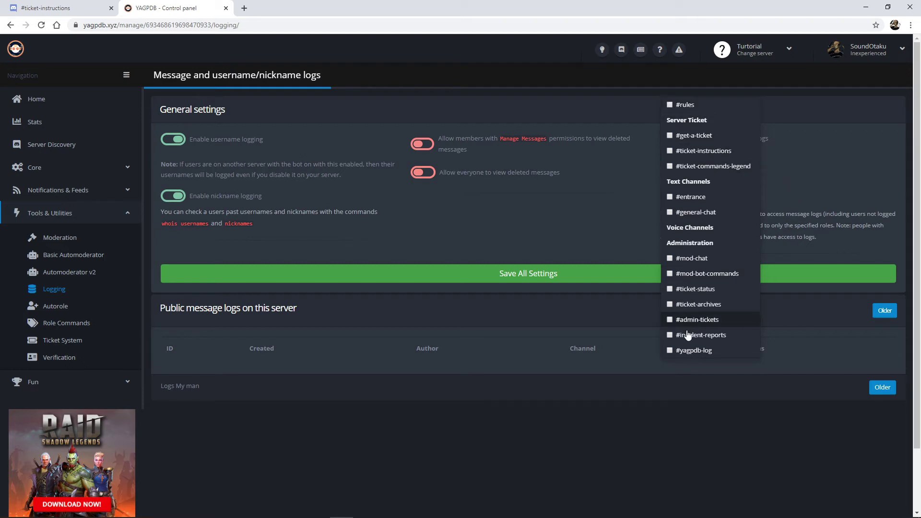
{"action": "left_click", "coordinate": [679, 351]}
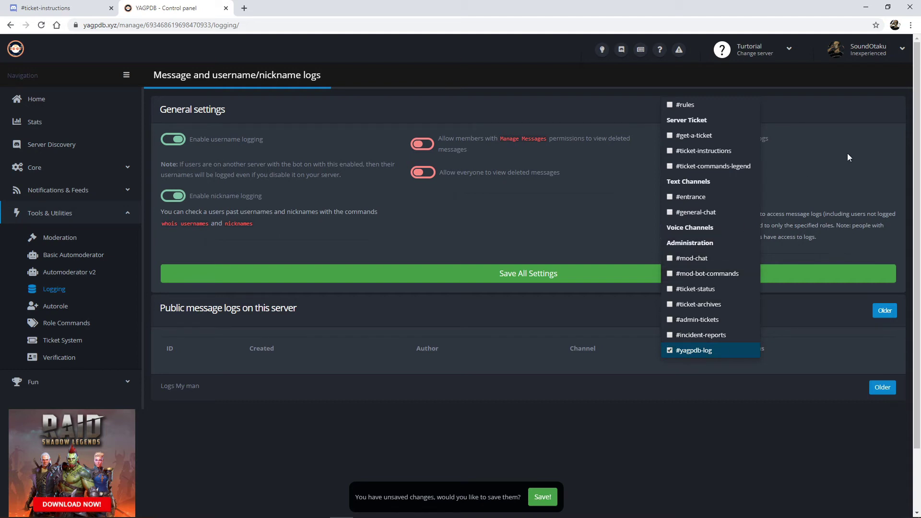
{"action": "left_click", "coordinate": [822, 160]}
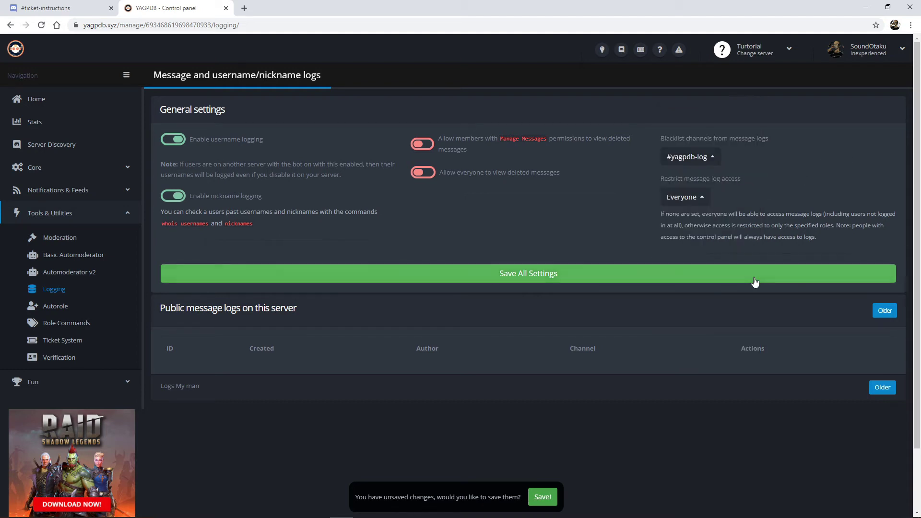
Step: Restrict message log access to the Admin role only and save the logging settings
{"action": "left_click", "coordinate": [703, 198]}
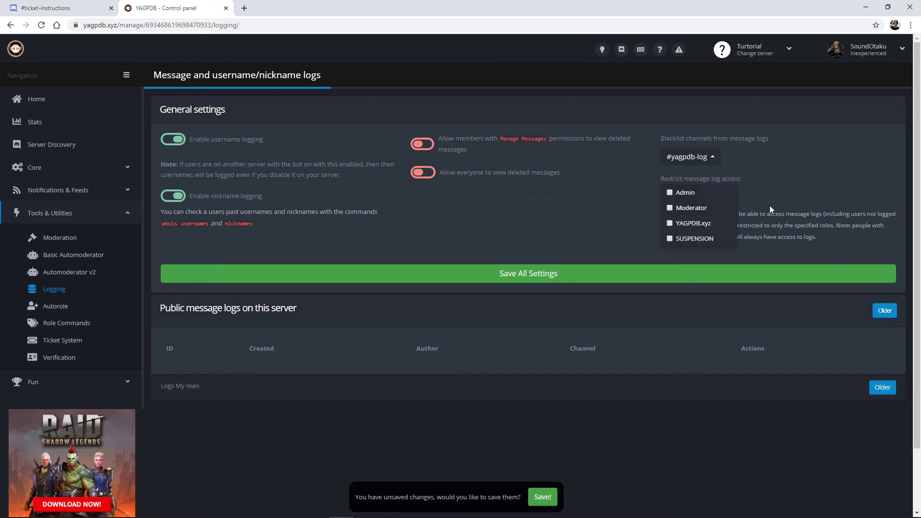
{"action": "left_click", "coordinate": [802, 197]}
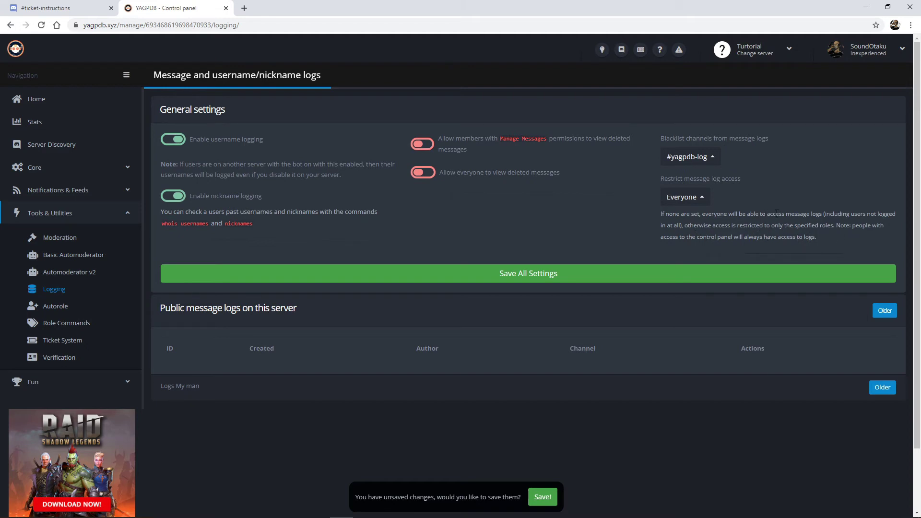
{"action": "left_click", "coordinate": [691, 196]}
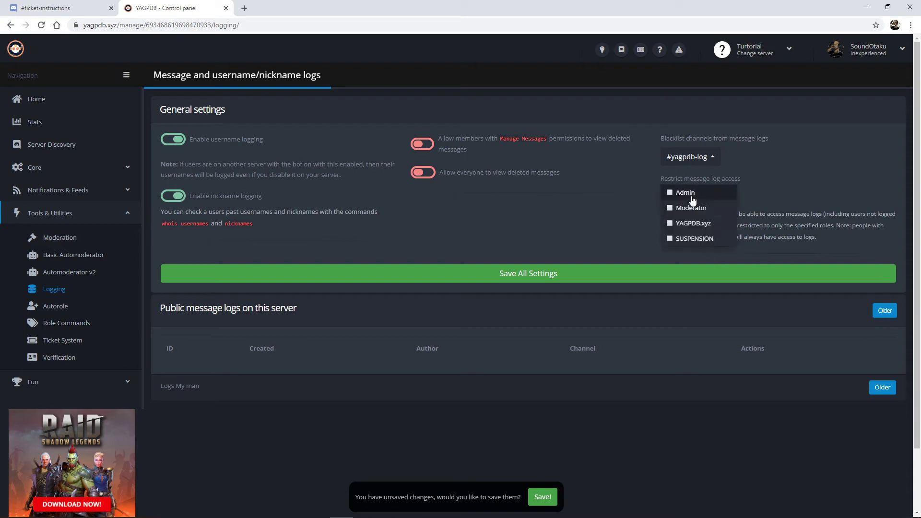
{"action": "left_click", "coordinate": [672, 192]}
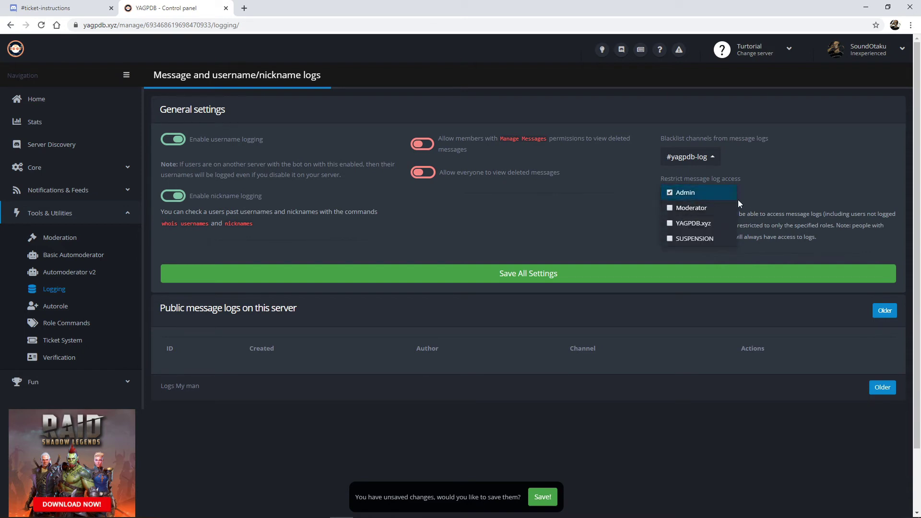
{"action": "left_click", "coordinate": [672, 208]}
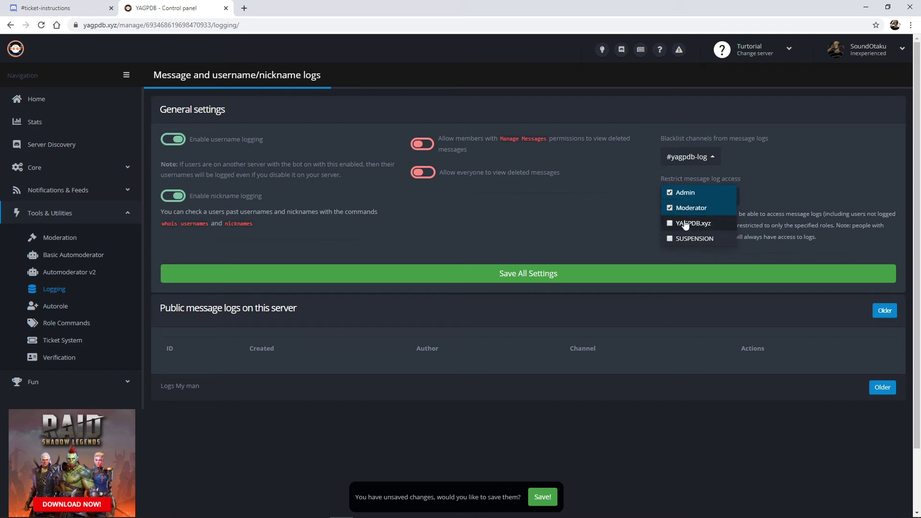
{"action": "left_click", "coordinate": [670, 207]}
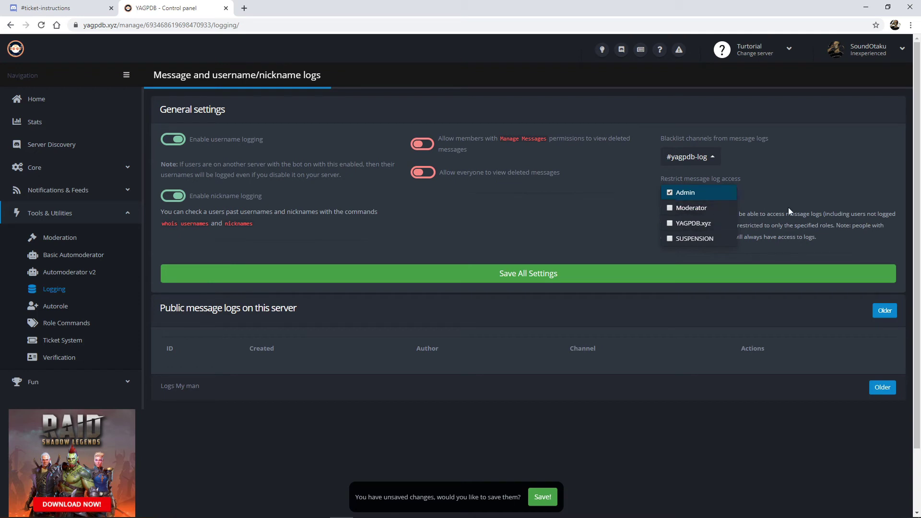
{"action": "left_click", "coordinate": [806, 189]}
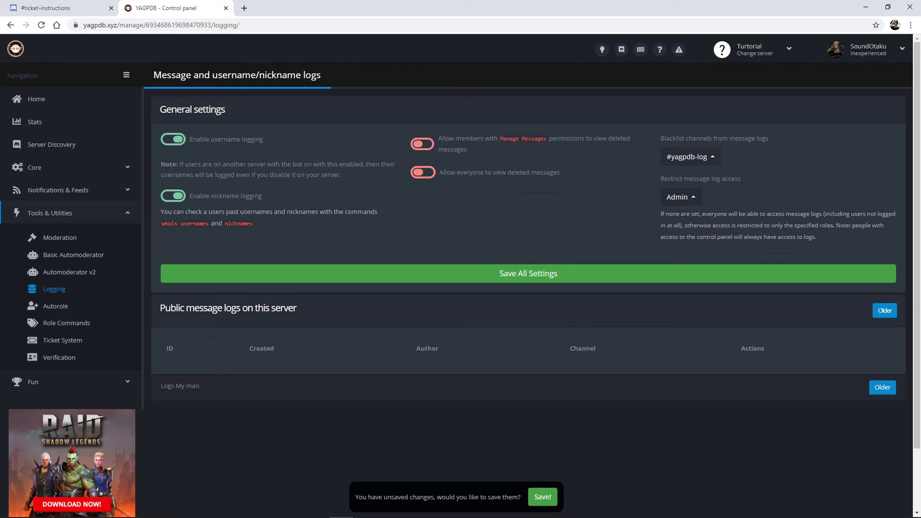
{"action": "left_click", "coordinate": [547, 497]}
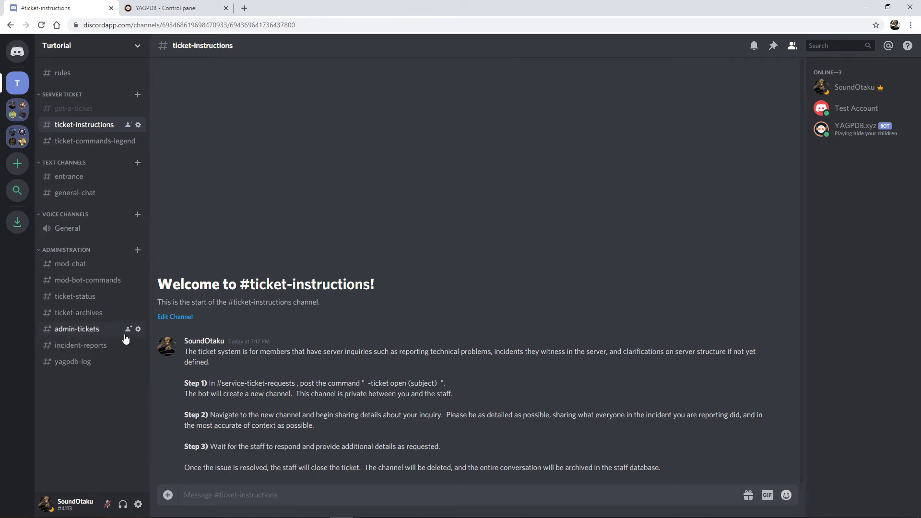
{"action": "left_click", "coordinate": [82, 280]}
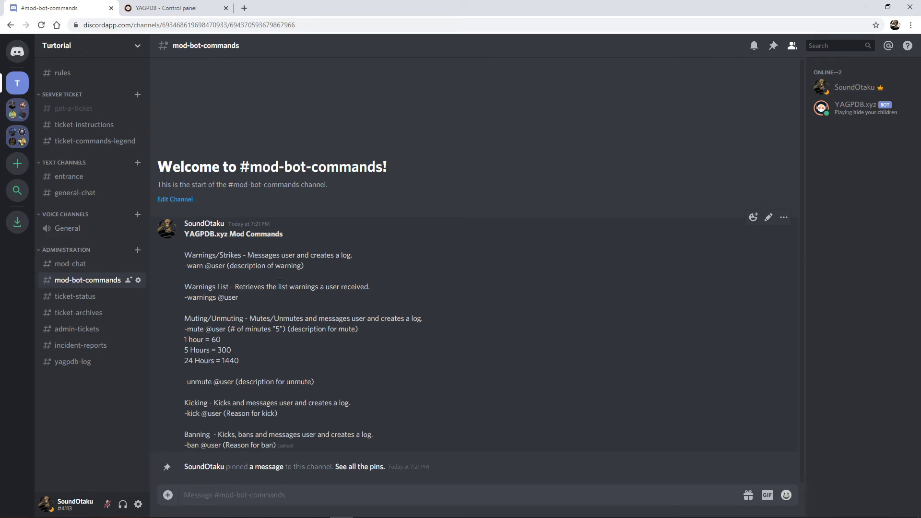
{"action": "left_click", "coordinate": [314, 497]}
{"action": "type", "text": "-"}
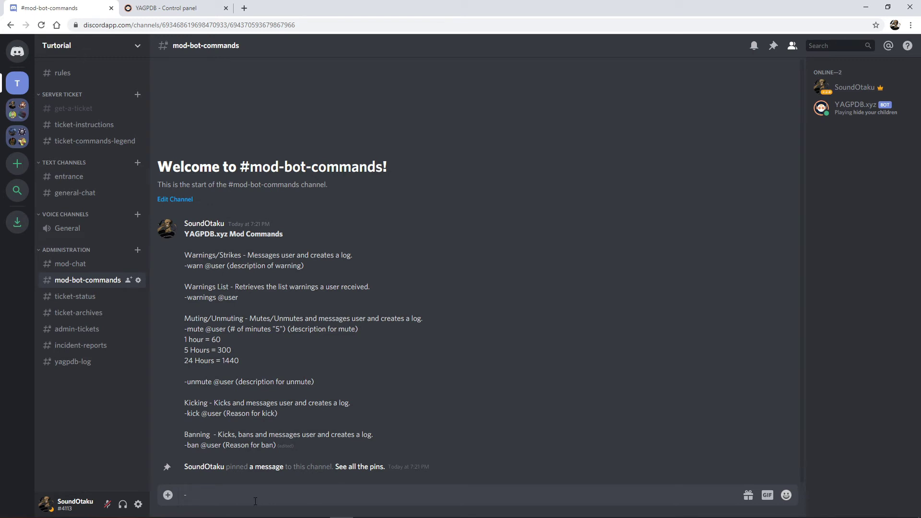
{"action": "type", "text": "warn @"}
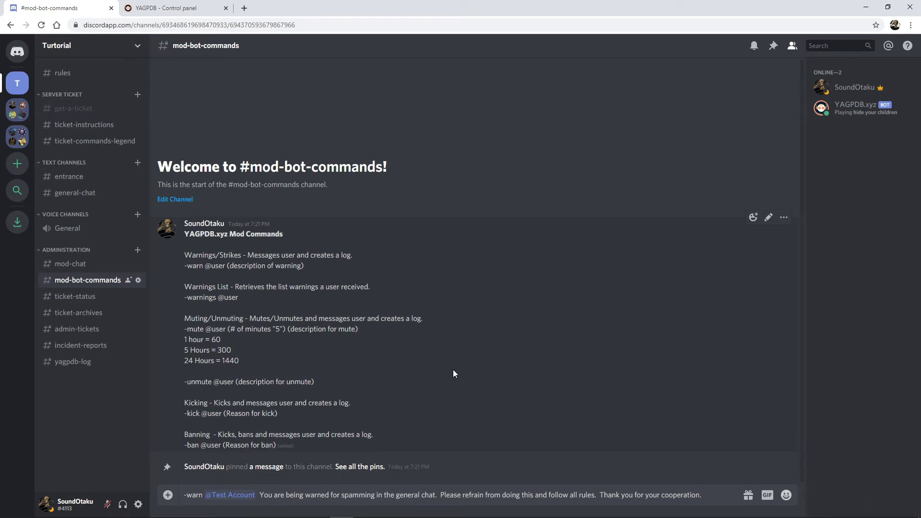
{"action": "key", "text": "Return"}
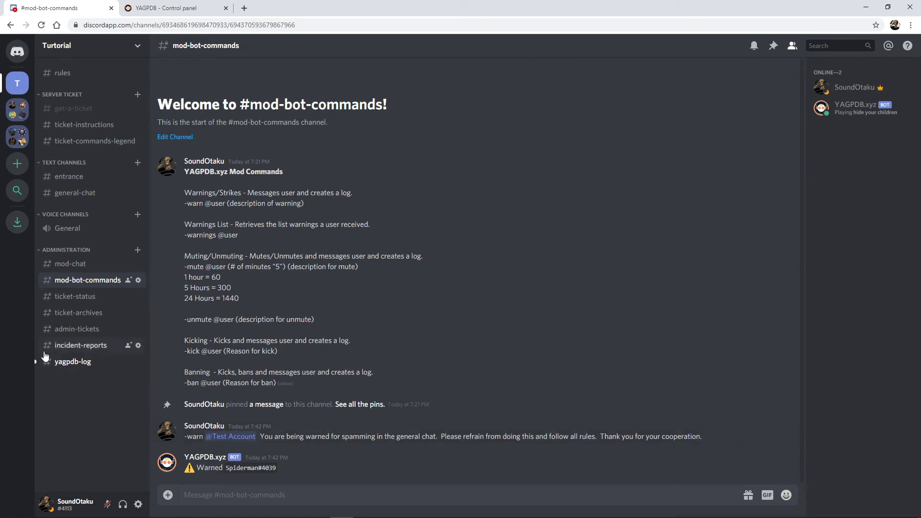
Step: Check the warning's entry in #yagpdb-log and the bot's direct message in the test account's Discord window
{"action": "left_click", "coordinate": [72, 363]}
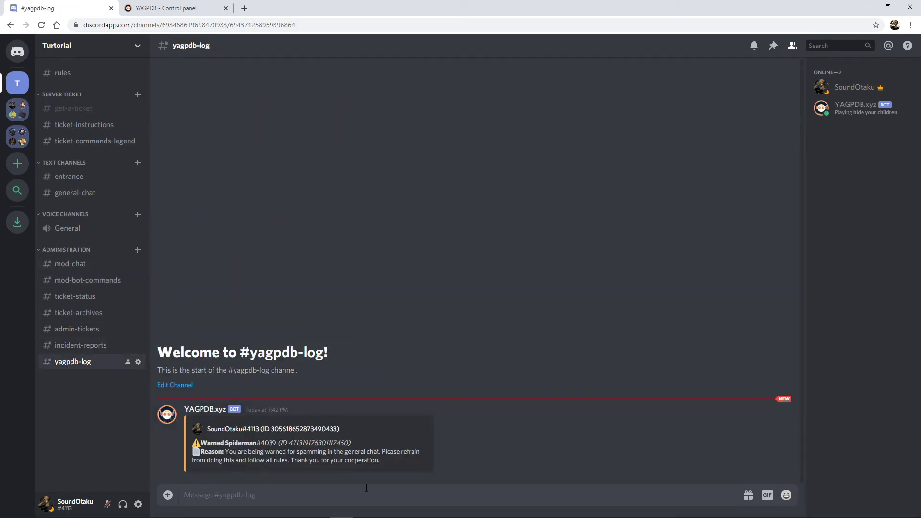
{"action": "key", "text": "alt+Tab"}
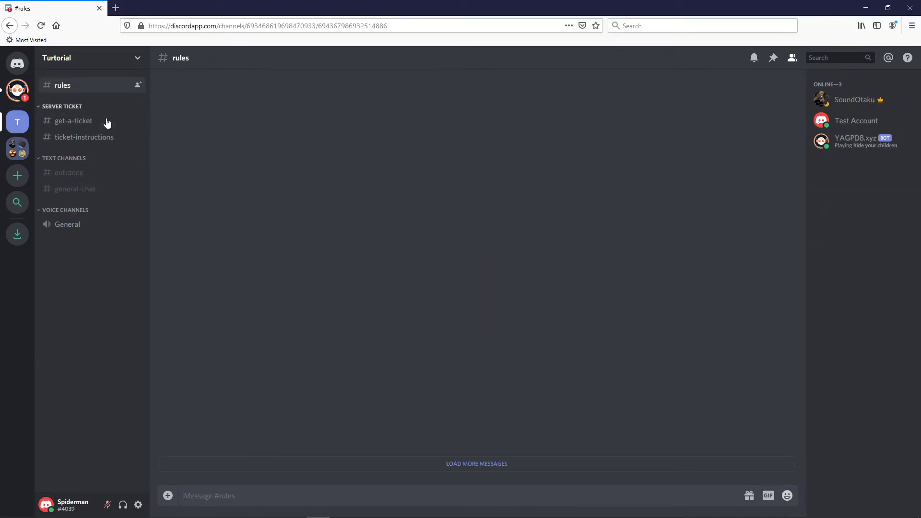
{"action": "left_click", "coordinate": [16, 90]}
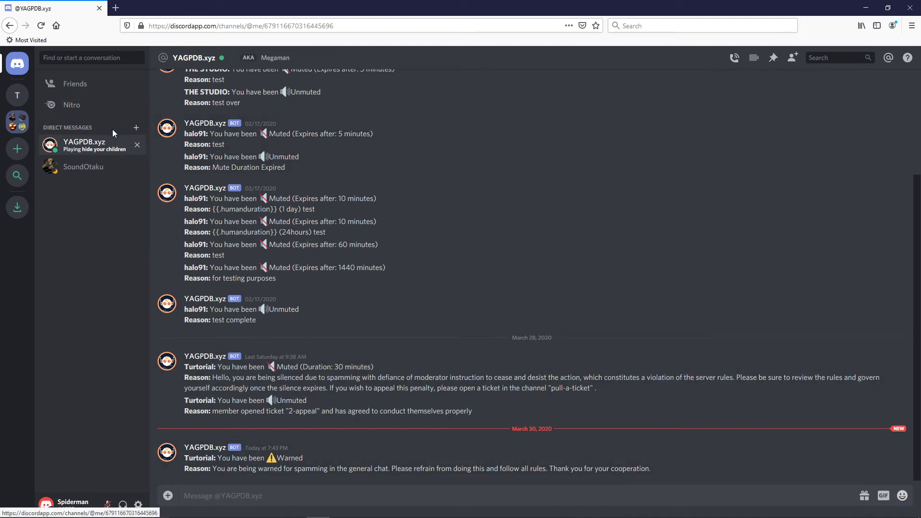
{"action": "left_click", "coordinate": [17, 95]}
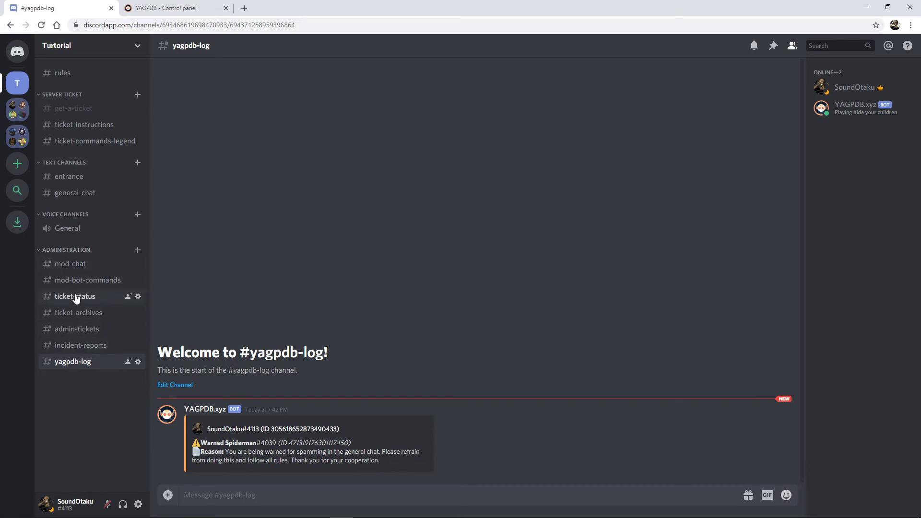
{"action": "left_click", "coordinate": [85, 282]}
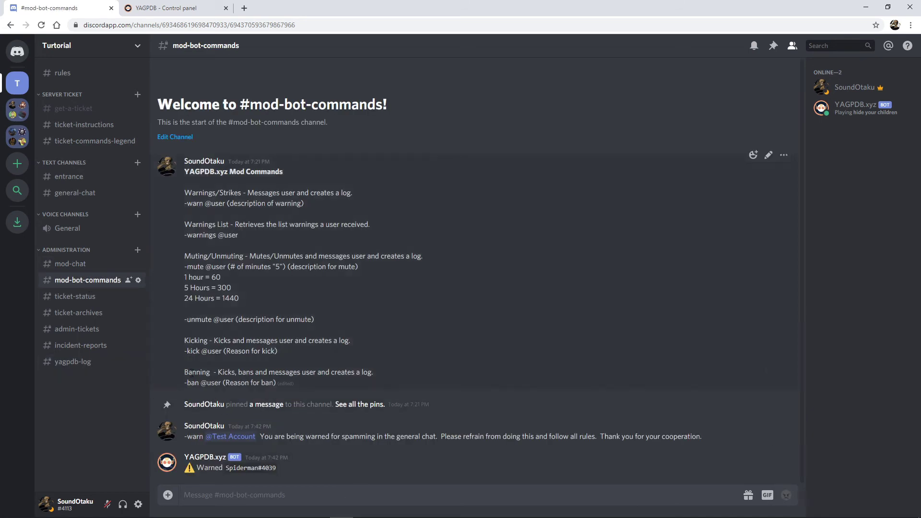
{"action": "mouse_move", "coordinate": [324, 516]}
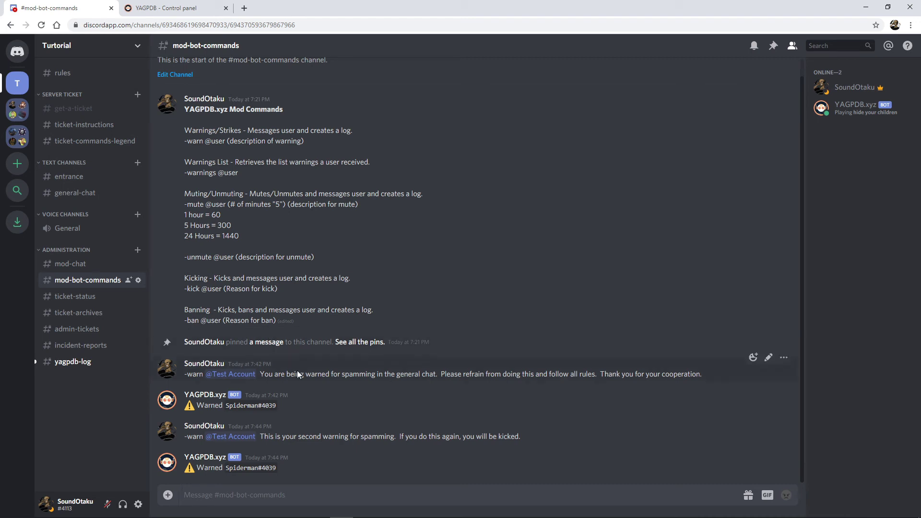
{"action": "type", "text": "-w"}
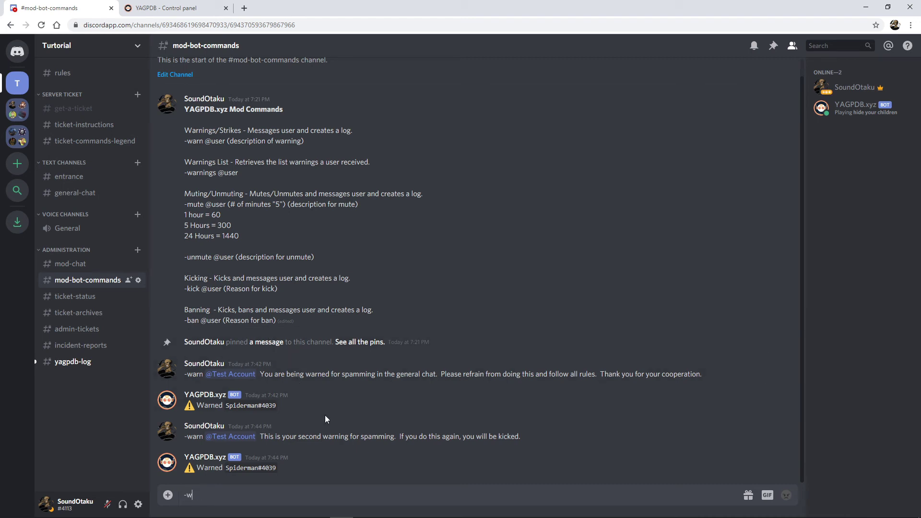
{"action": "type", "text": "arnings @"}
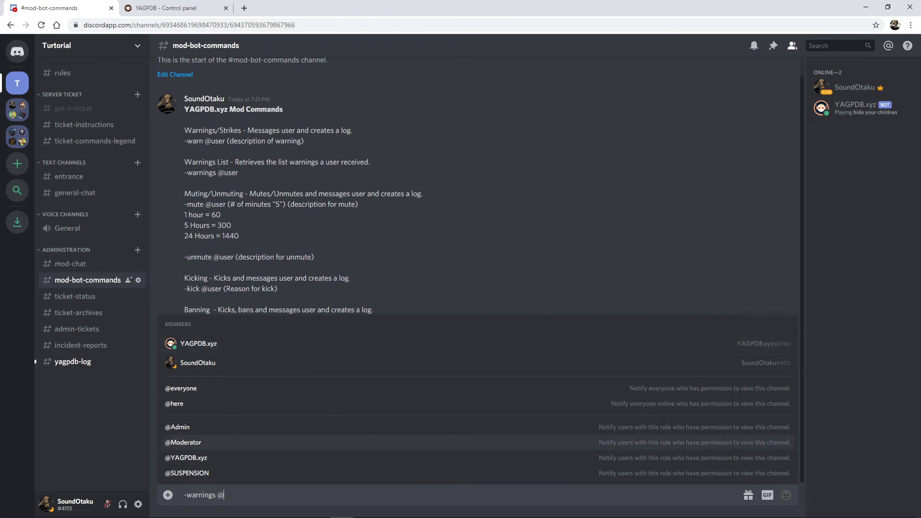
{"action": "type", "text": "tes"}
{"action": "key", "text": "BackSpace"}
{"action": "key", "text": "BackSpace"}
{"action": "key", "text": "BackSpace"}
{"action": "key", "text": "BackSpace"}
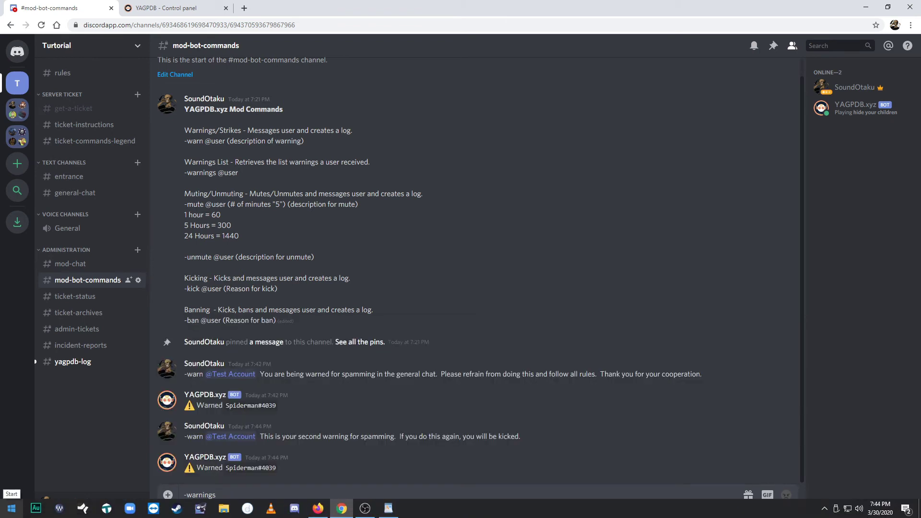
{"action": "type", "text": "@Test Account  You are being warned for spamming in the general chat.  Please refrain from doing this and follow all rules.  Thank you for your cooperation."}
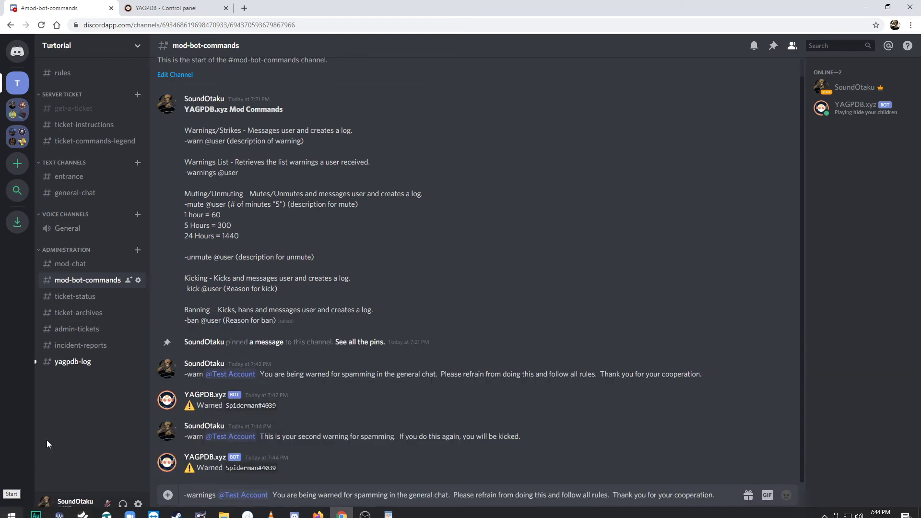
{"action": "left_click_drag", "start_coordinate": [716, 495], "coordinate": [277, 489]}
{"action": "key", "text": "BackSpace"}
{"action": "key", "text": "BackSpace"}
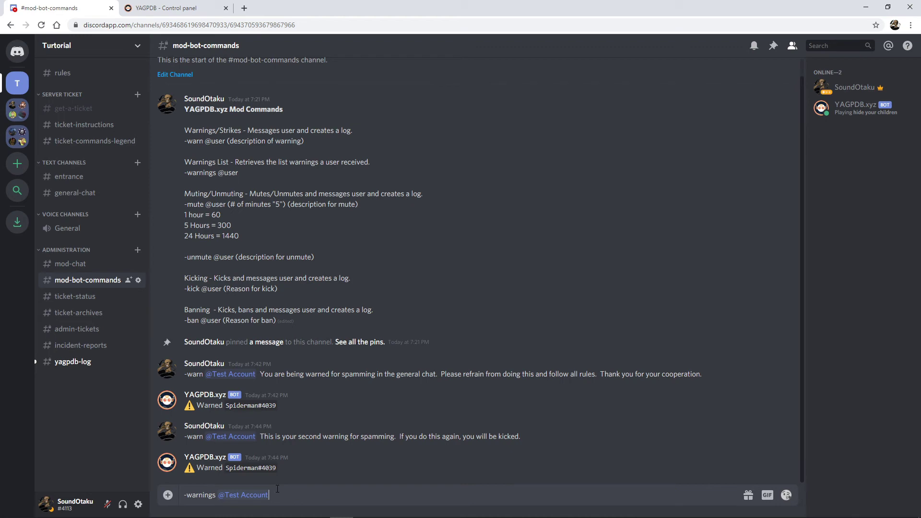
{"action": "key", "text": "Return"}
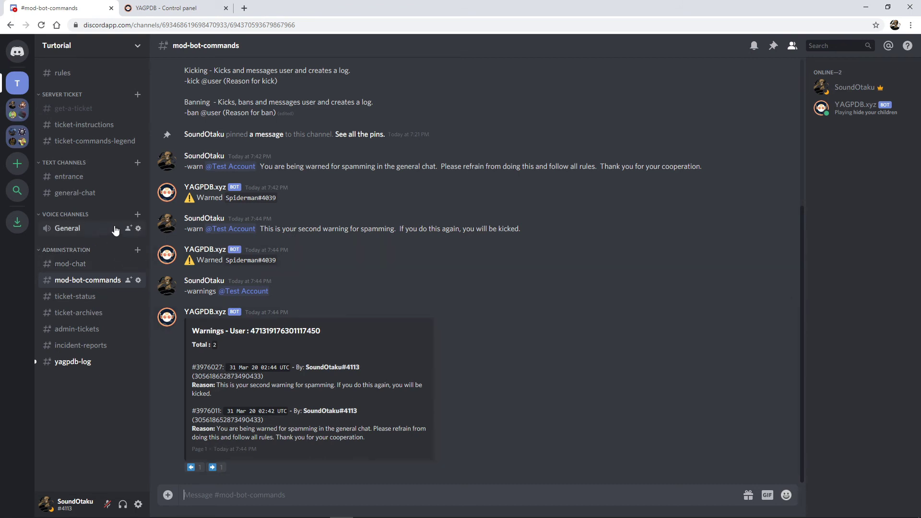
{"action": "scroll", "coordinate": [353, 178], "scroll_direction": "up", "scroll_amount": 3}
{"action": "scroll", "coordinate": [347, 181], "scroll_direction": "up", "scroll_amount": 2}
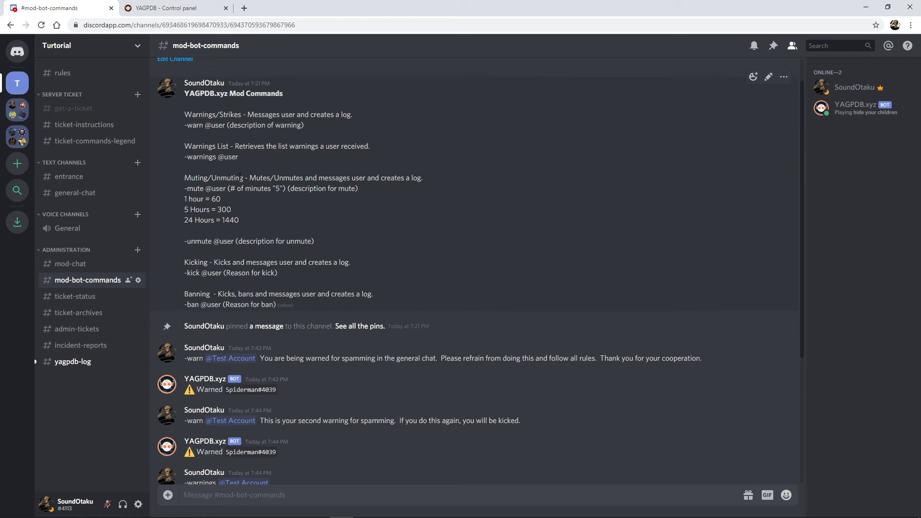
{"action": "scroll", "coordinate": [245, 187], "scroll_direction": "down", "scroll_amount": 3}
{"action": "scroll", "coordinate": [292, 264], "scroll_direction": "up", "scroll_amount": 3}
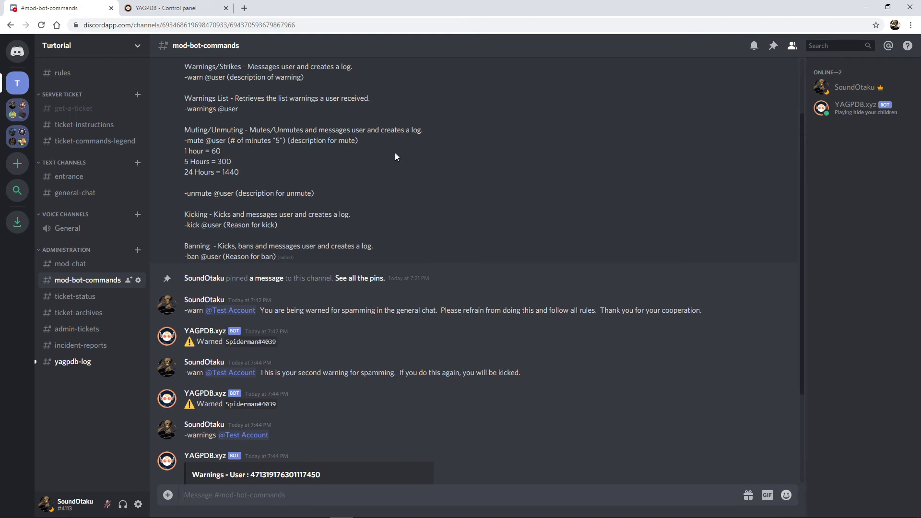
{"action": "scroll", "coordinate": [319, 368], "scroll_direction": "down", "scroll_amount": 1}
{"action": "scroll", "coordinate": [310, 413], "scroll_direction": "down", "scroll_amount": 3}
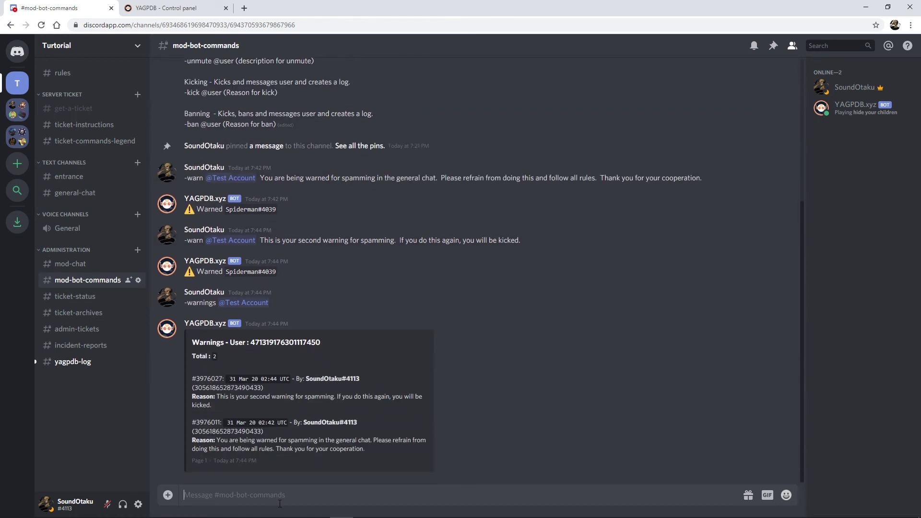
{"action": "type", "text": "-mute @Test Account You are being muted for spamming in the general chat.  Please refrain from doing this and follow all rules.  Thank you for your cooperation."}
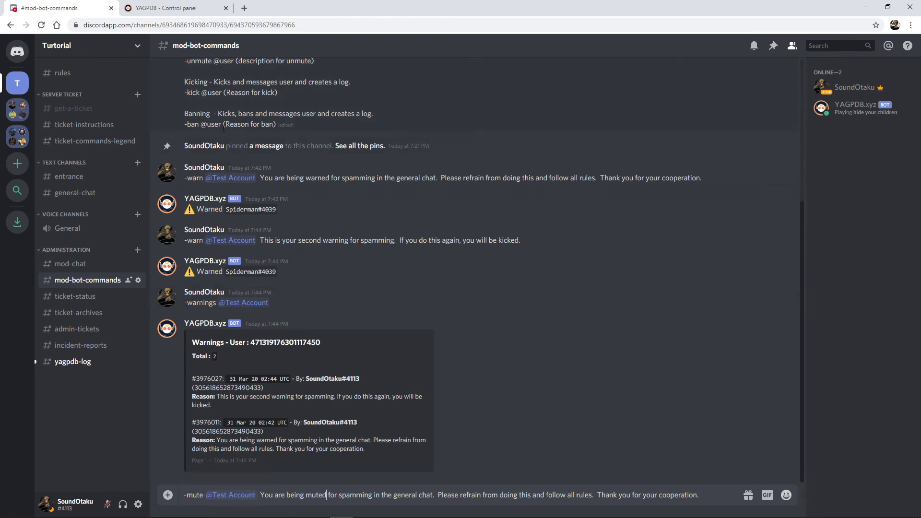
{"action": "scroll", "coordinate": [202, 154], "scroll_direction": "up", "scroll_amount": 3}
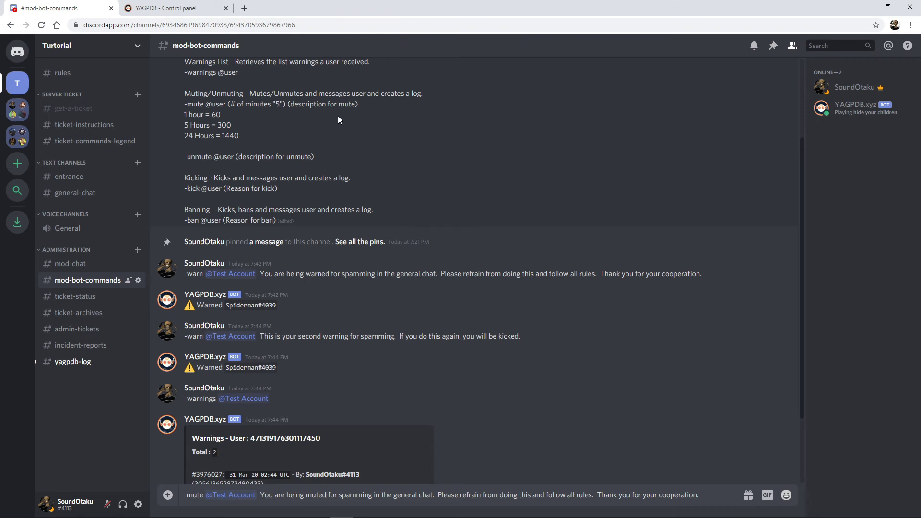
{"action": "scroll", "coordinate": [339, 120], "scroll_direction": "down", "scroll_amount": 2}
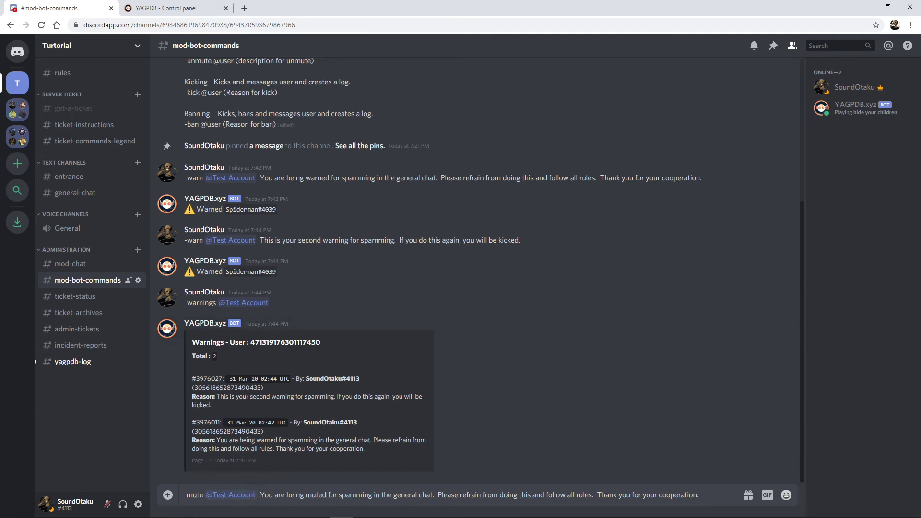
{"action": "mouse_move", "coordinate": [283, 515]}
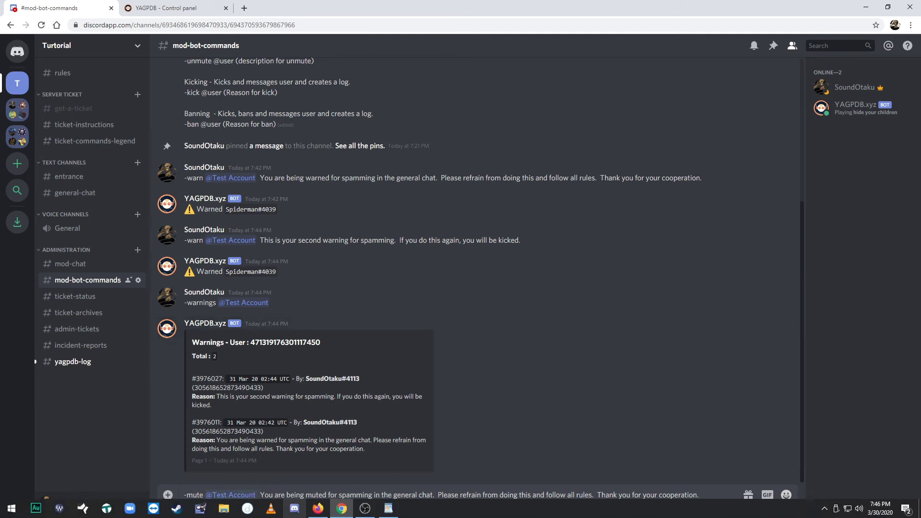
{"action": "type", "text": "1"}
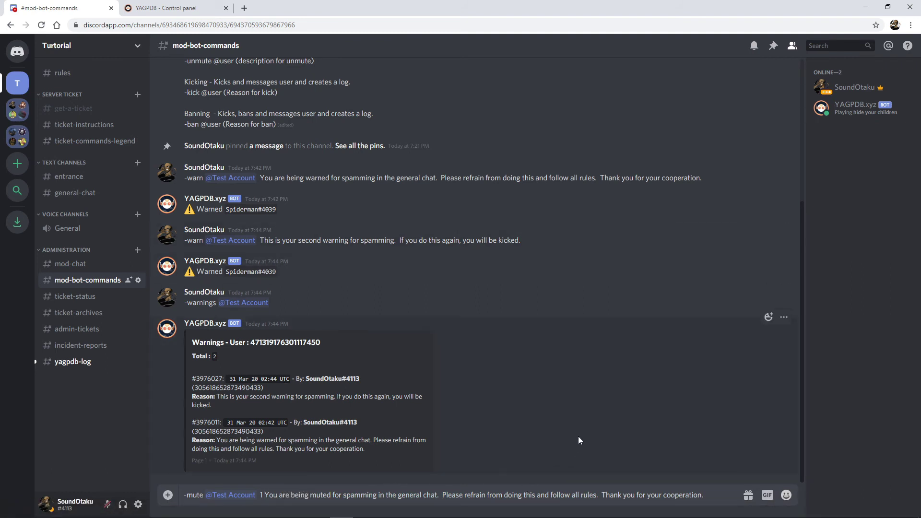
{"action": "key", "text": "Return"}
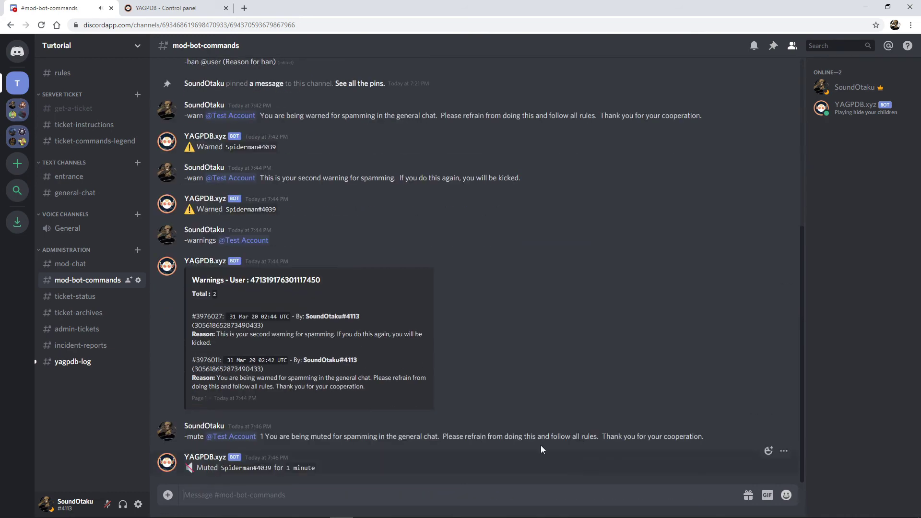
Step: Switch to the test account's Discord window, check the bot's direct message about the mute, and return to the Turtorial server
{"action": "key", "text": "alt+Tab"}
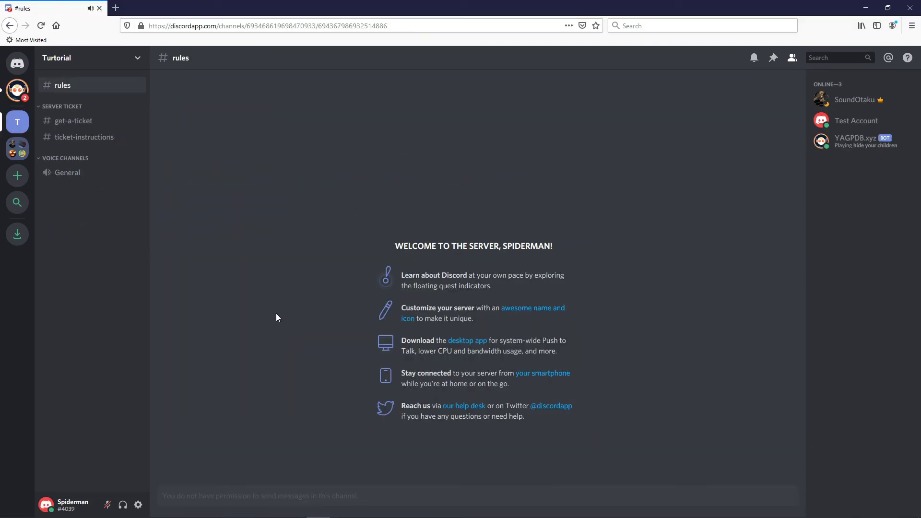
{"action": "left_click", "coordinate": [17, 91]}
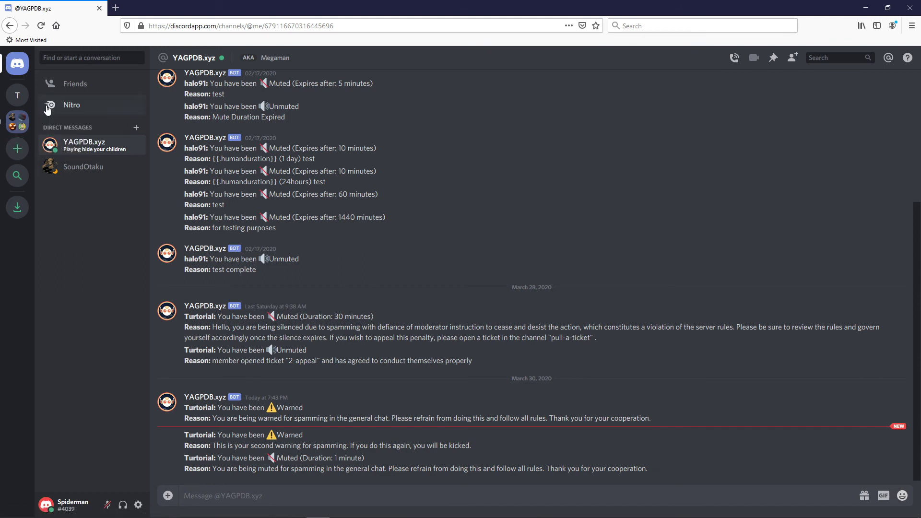
{"action": "left_click", "coordinate": [18, 95]}
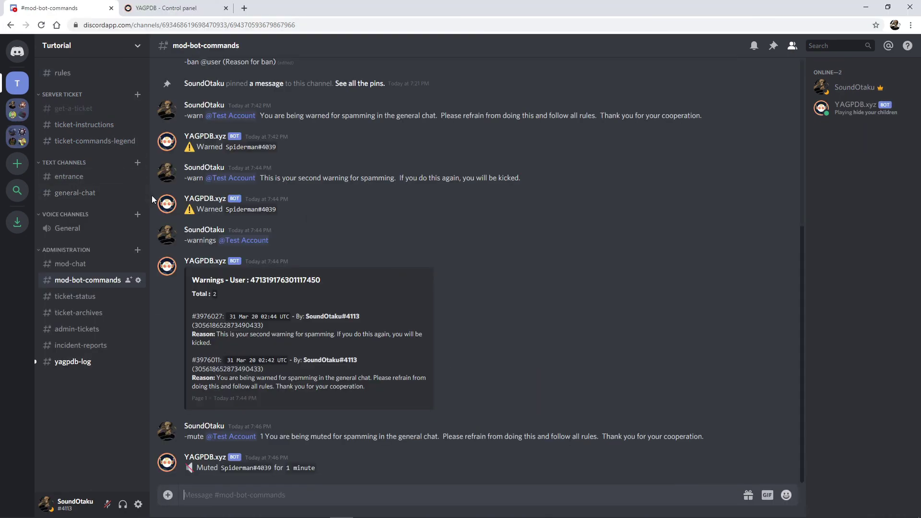
Step: In the moderator's Discord window, add the SUSPENSION role to the permissions of the Voice Channels category
{"action": "right_click", "coordinate": [71, 221]}
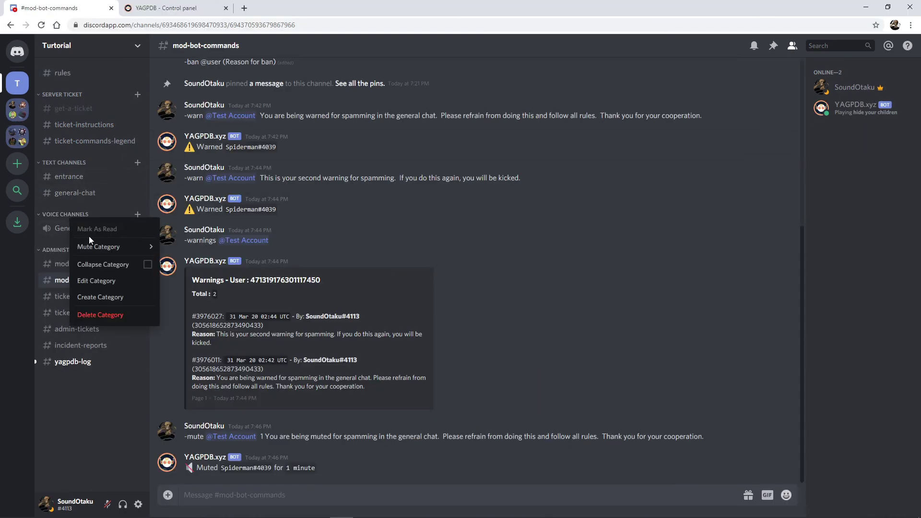
{"action": "left_click", "coordinate": [96, 281]}
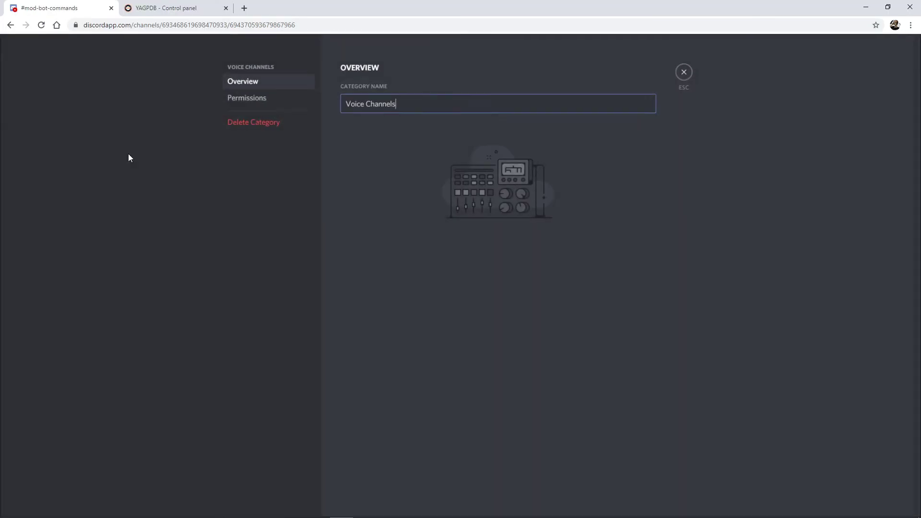
{"action": "left_click", "coordinate": [254, 98]}
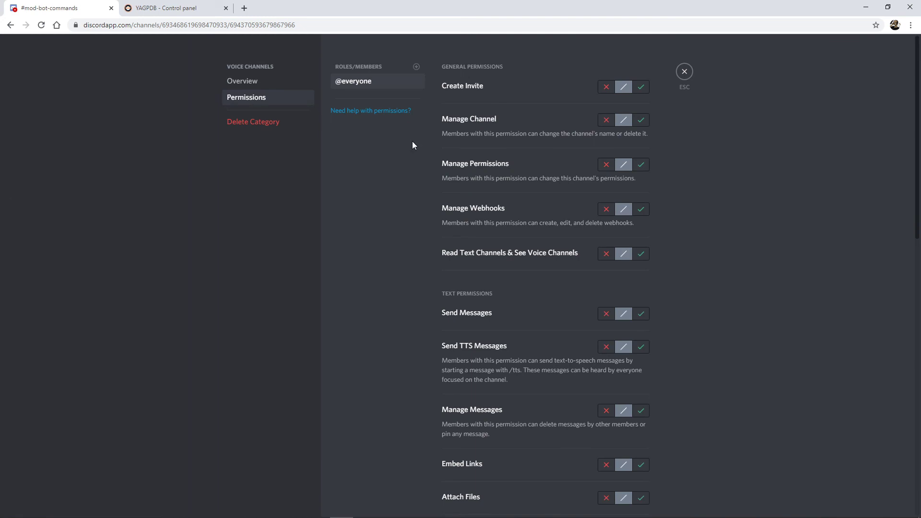
{"action": "left_click", "coordinate": [416, 68]}
{"action": "left_click", "coordinate": [370, 200]}
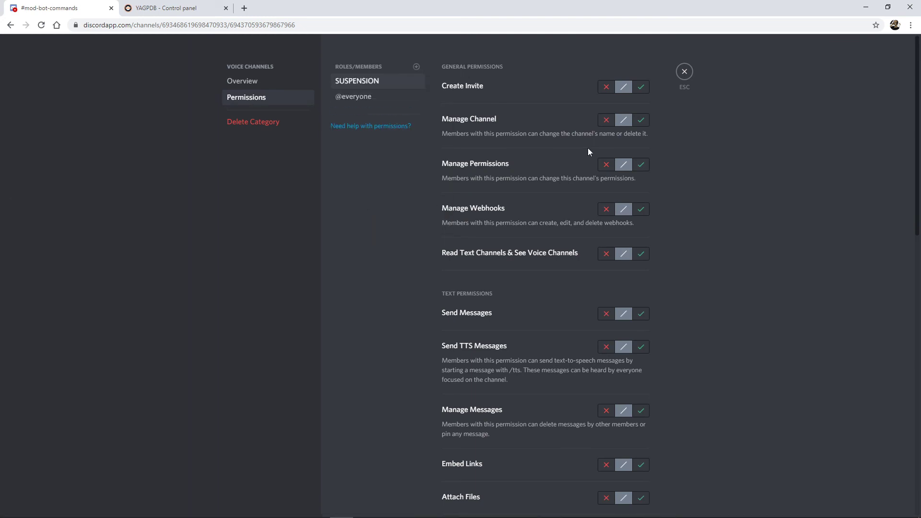
Step: Deny the SUSPENSION role every general permission, from Create Invite through Read Text Channels & See Voice Channels
{"action": "left_click", "coordinate": [606, 87]}
{"action": "left_click", "coordinate": [606, 120]}
{"action": "left_click", "coordinate": [606, 164]}
{"action": "left_click", "coordinate": [606, 209]}
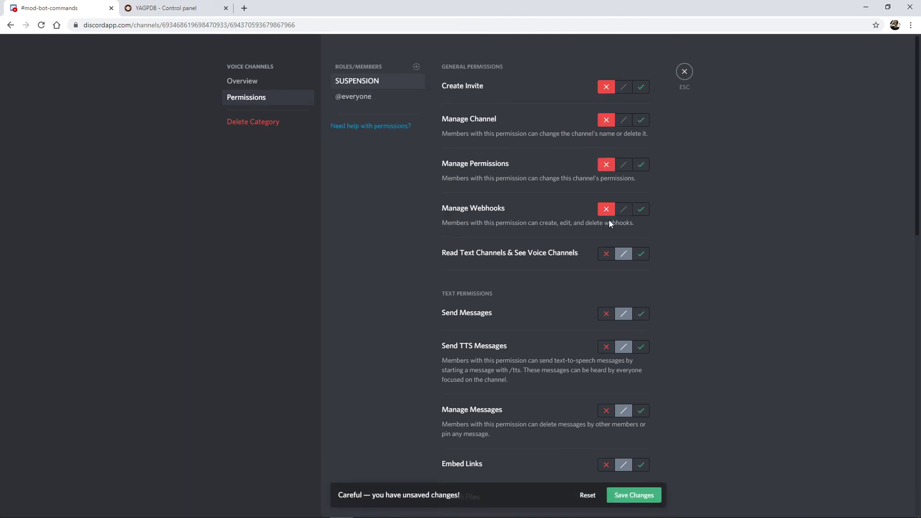
{"action": "left_click", "coordinate": [605, 254]}
Step: Deny the SUSPENSION role every text permission, from Send Messages through Add Reactions
{"action": "scroll", "coordinate": [605, 216], "scroll_direction": "down", "scroll_amount": 2}
{"action": "left_click", "coordinate": [607, 175]}
{"action": "left_click", "coordinate": [610, 200]}
{"action": "scroll", "coordinate": [614, 221], "scroll_direction": "down", "scroll_amount": 1}
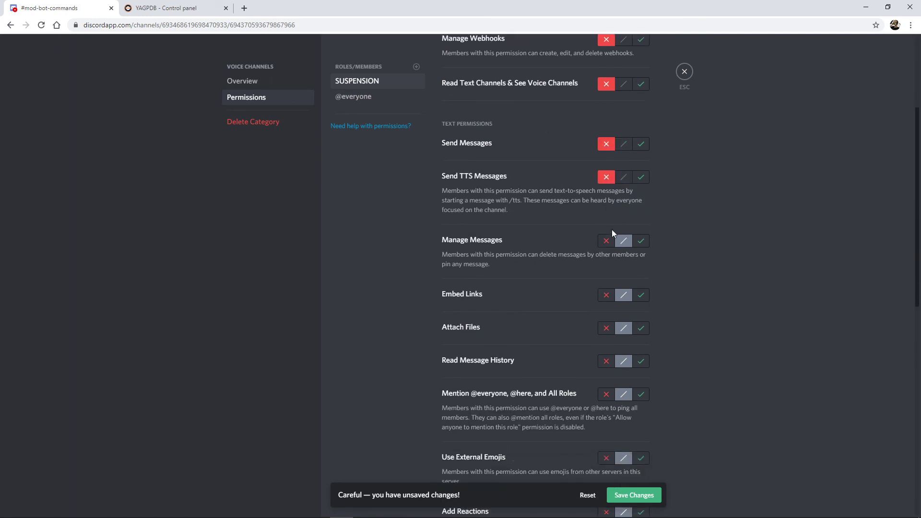
{"action": "scroll", "coordinate": [611, 192], "scroll_direction": "down", "scroll_amount": 2}
{"action": "left_click", "coordinate": [606, 123]}
{"action": "left_click", "coordinate": [606, 177]}
{"action": "left_click", "coordinate": [606, 210]}
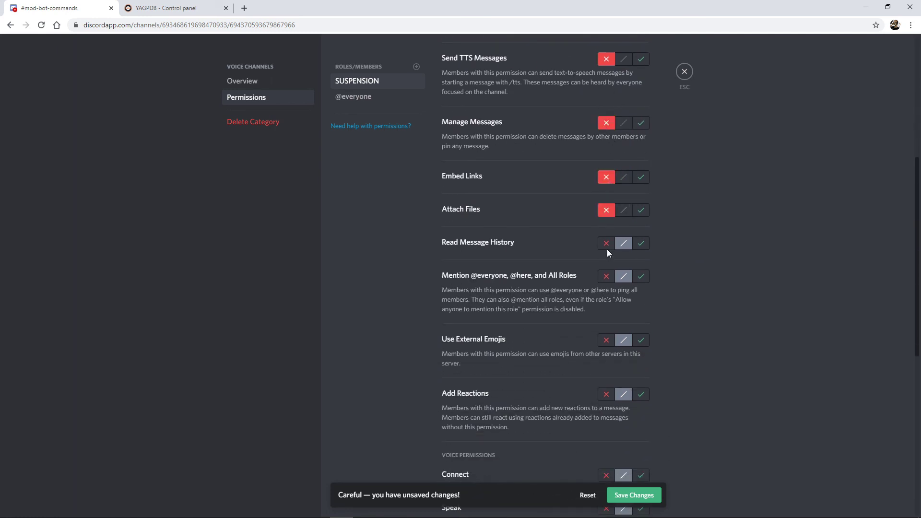
{"action": "left_click", "coordinate": [606, 243]}
{"action": "left_click", "coordinate": [605, 277]}
{"action": "scroll", "coordinate": [605, 288], "scroll_direction": "down", "scroll_amount": 1}
{"action": "left_click", "coordinate": [606, 294]}
{"action": "scroll", "coordinate": [602, 302], "scroll_direction": "down", "scroll_amount": 1}
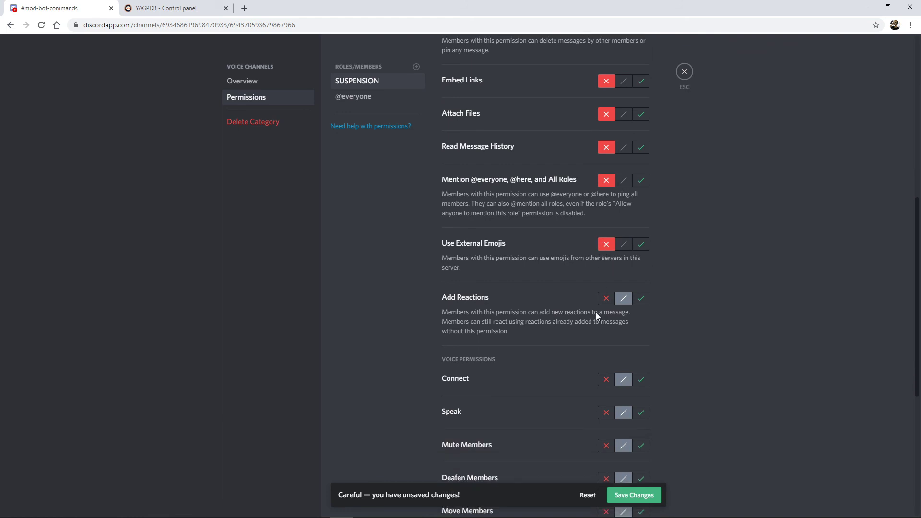
{"action": "left_click", "coordinate": [607, 298]}
Step: Deny the SUSPENSION role every voice permission from Connect through Go Live, save the changes and close the category settings
{"action": "scroll", "coordinate": [606, 300], "scroll_direction": "down", "scroll_amount": 4}
{"action": "left_click", "coordinate": [606, 189]}
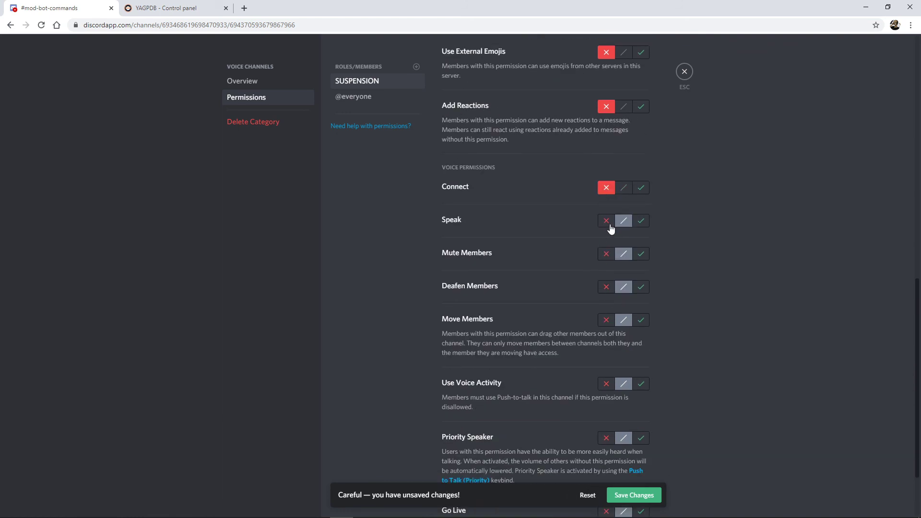
{"action": "left_click", "coordinate": [607, 221]}
{"action": "left_click", "coordinate": [606, 288]}
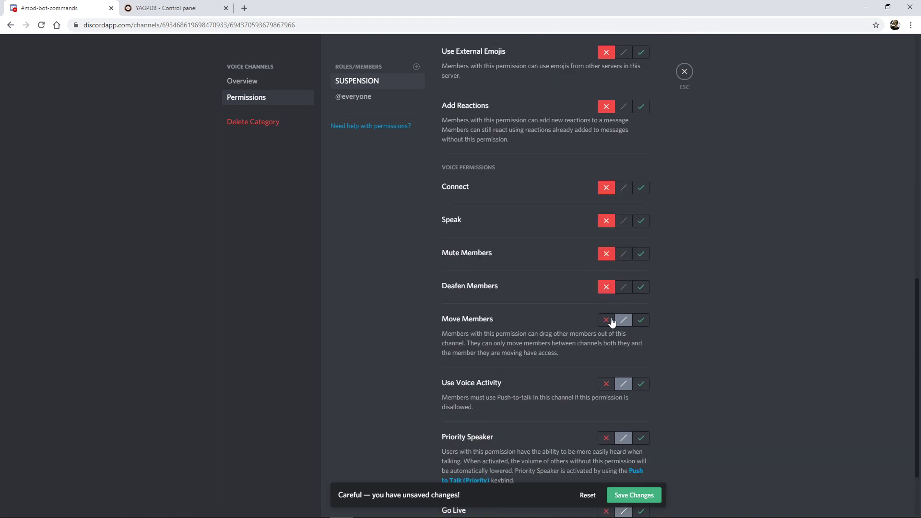
{"action": "left_click", "coordinate": [607, 320]}
{"action": "scroll", "coordinate": [611, 316], "scroll_direction": "down", "scroll_amount": 2}
{"action": "left_click", "coordinate": [606, 350]}
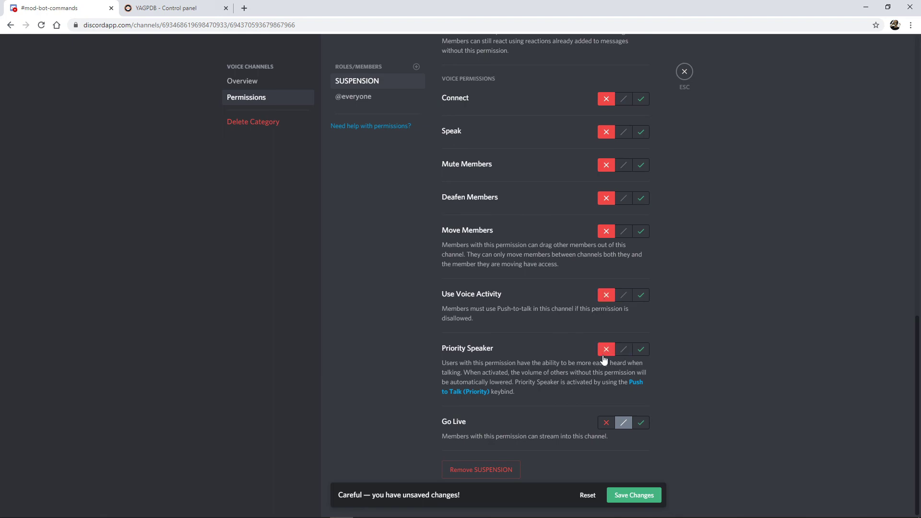
{"action": "left_click", "coordinate": [606, 422]}
{"action": "left_click", "coordinate": [630, 496]}
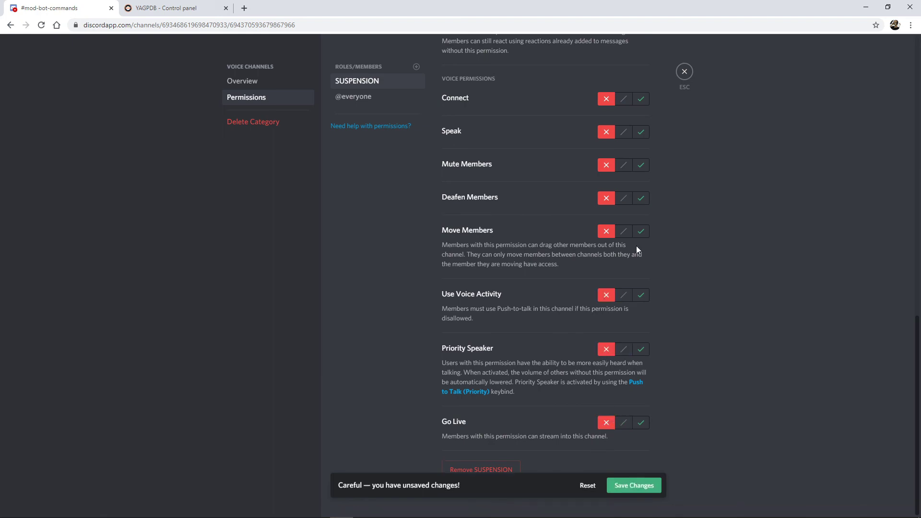
{"action": "left_click", "coordinate": [685, 71]}
Step: In the test account's Discord window, check the get-a-ticket and ticket-instructions channels and the bot's latest direct message
{"action": "key", "text": "alt+Tab"}
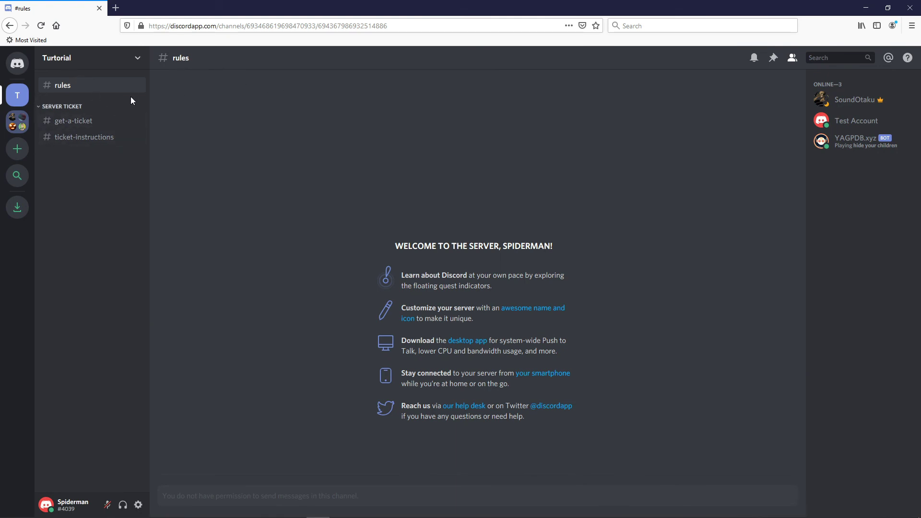
{"action": "left_click", "coordinate": [56, 123]}
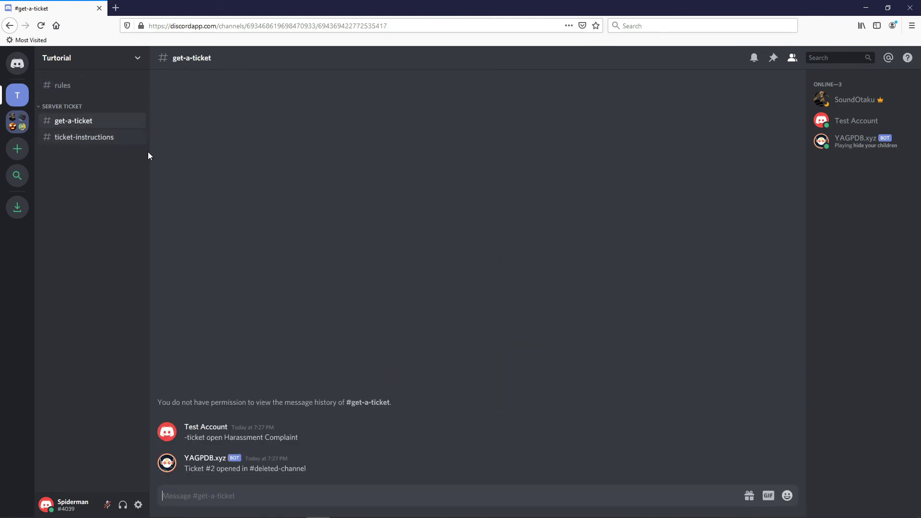
{"action": "left_click", "coordinate": [83, 139]}
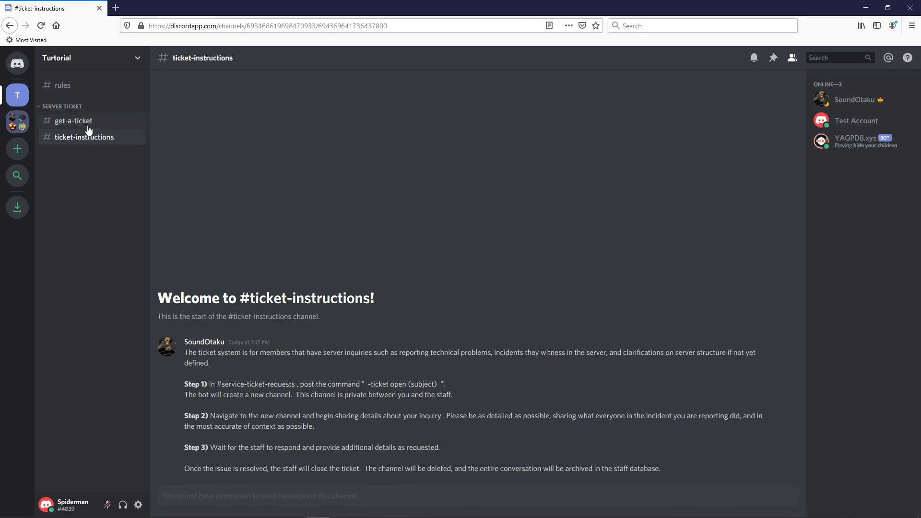
{"action": "left_click", "coordinate": [91, 121]}
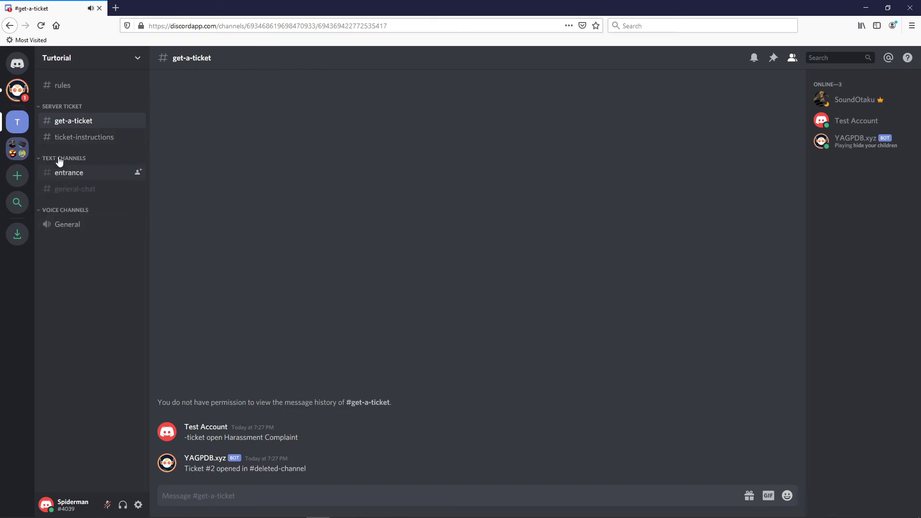
{"action": "left_click", "coordinate": [17, 90]}
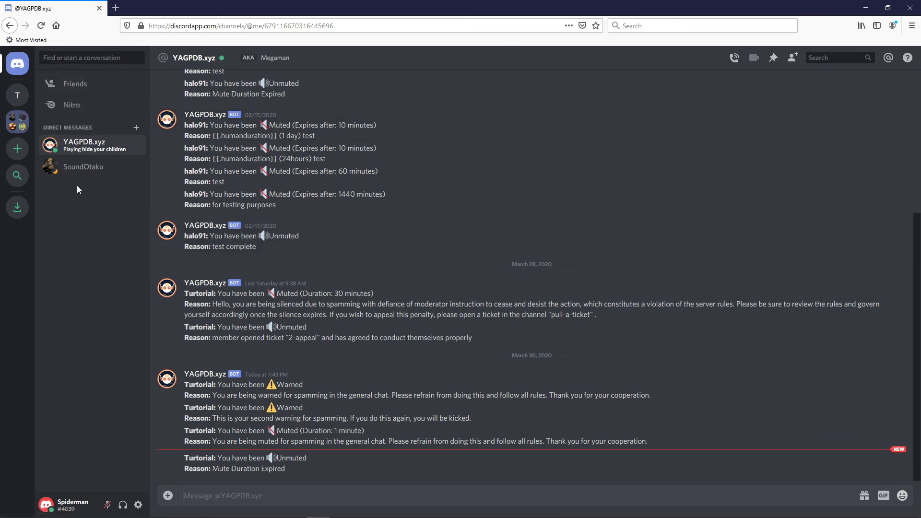
Step: Return to the moderator's Discord window and check the mute and unmute entries in #yagpdb-log
{"action": "key", "text": "alt+Tab"}
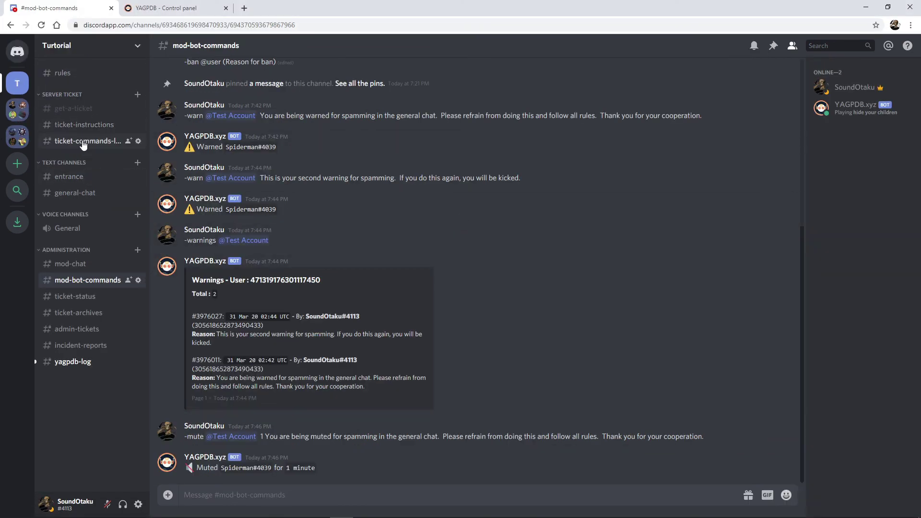
{"action": "left_click", "coordinate": [75, 194]}
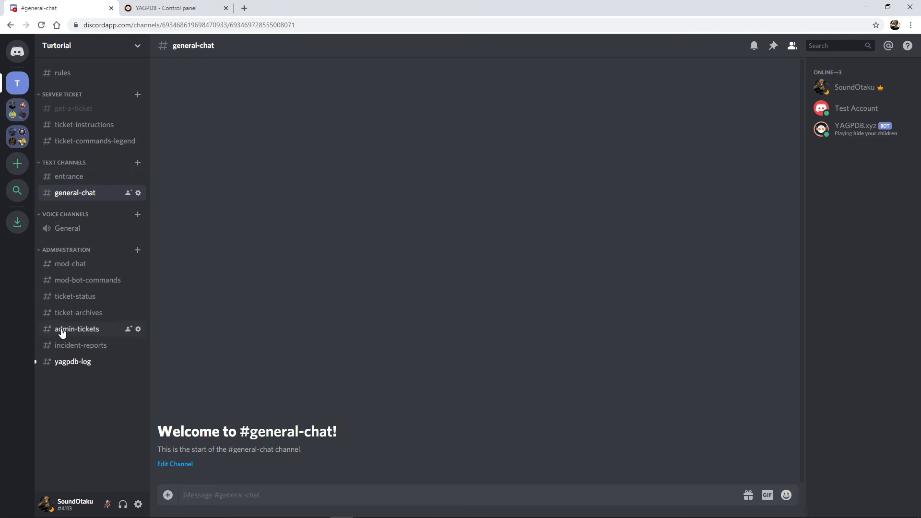
{"action": "left_click", "coordinate": [72, 363]}
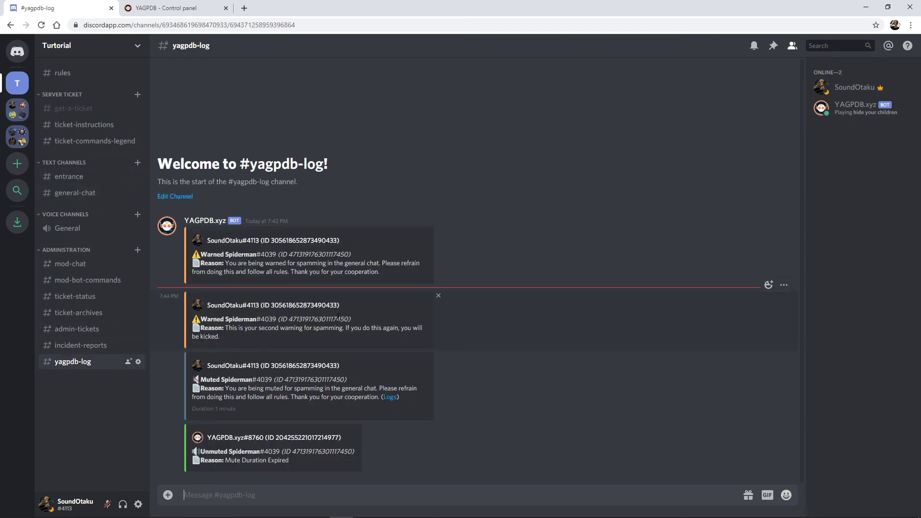